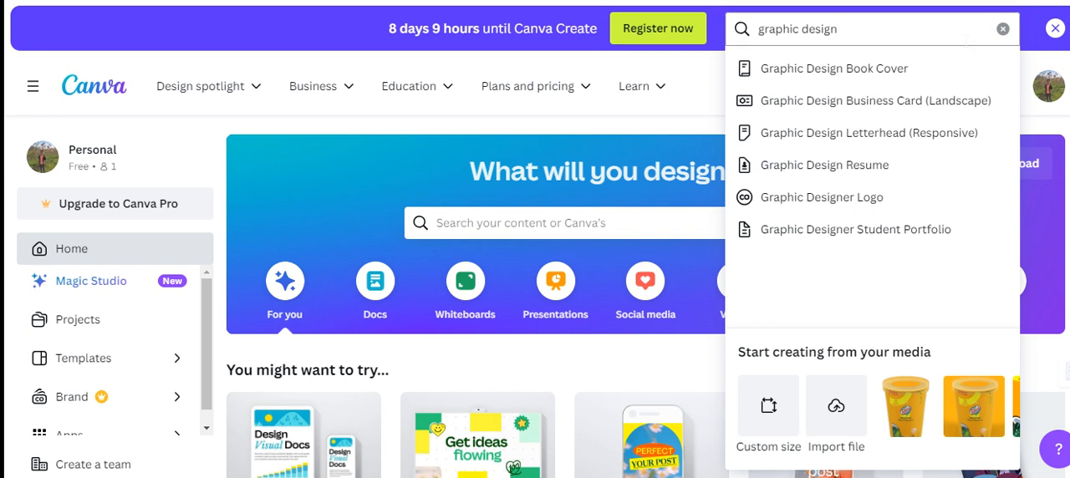
# Step: Create a blank Graphic Design Book Cover of 1410 × 2250 px and title the design "cup"
pyautogui.click(850, 70)
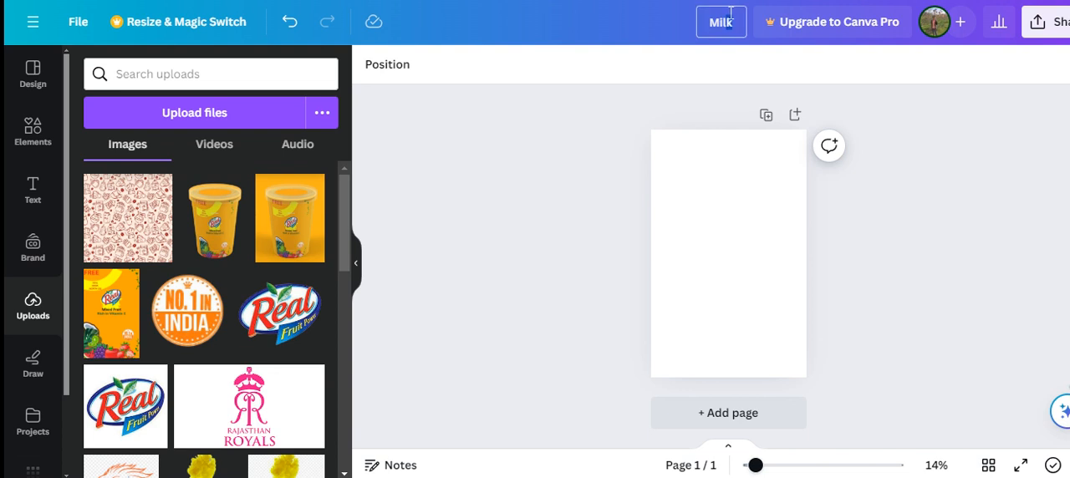
pyautogui.press('BackSpace')
pyautogui.click(608, 92)
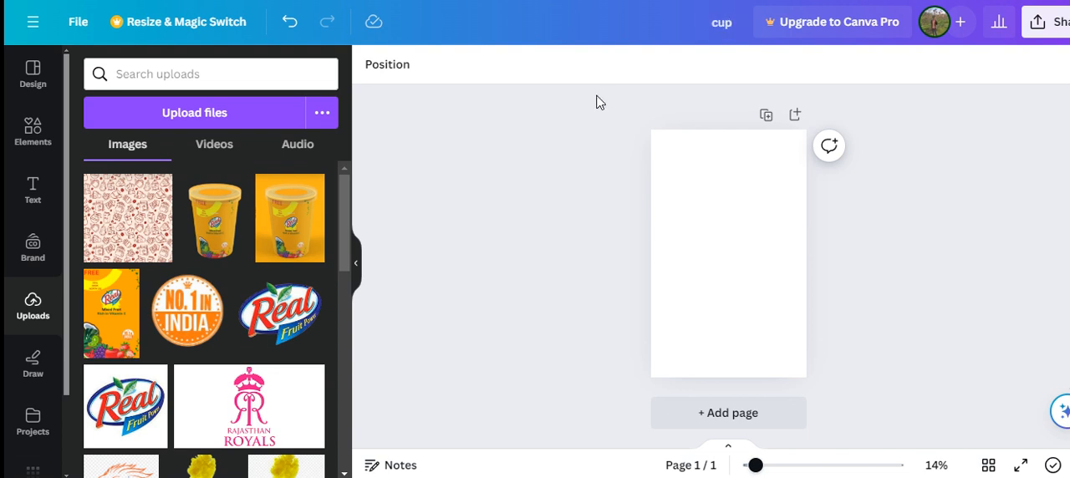
# Step: Add the uploaded coffee-themed pattern image and enlarge it until it covers the whole page
pyautogui.click(143, 239)
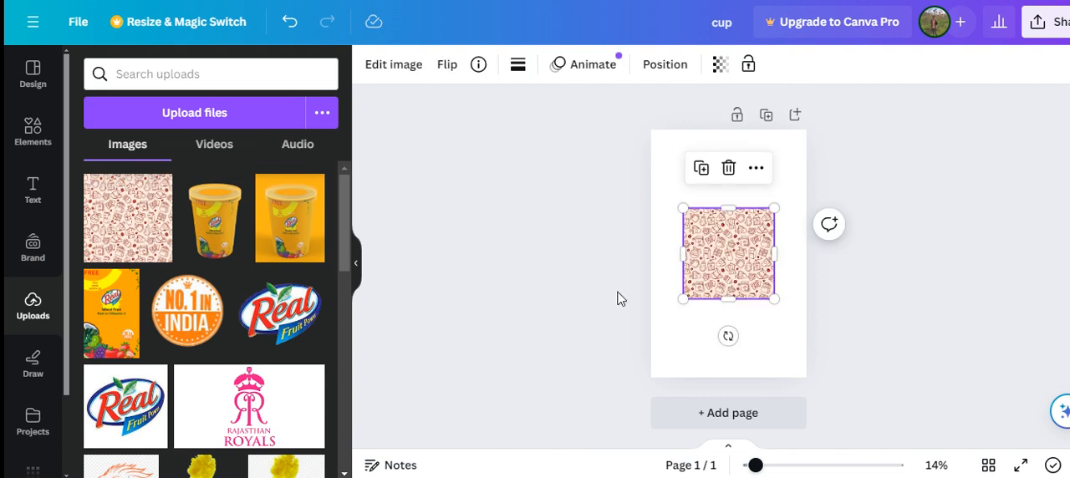
pyautogui.click(779, 211)
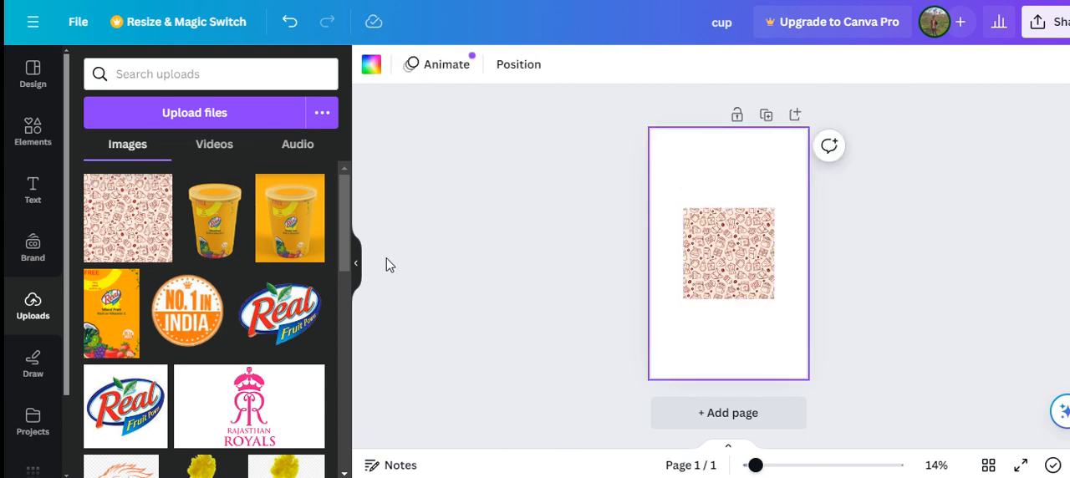
pyautogui.click(736, 224)
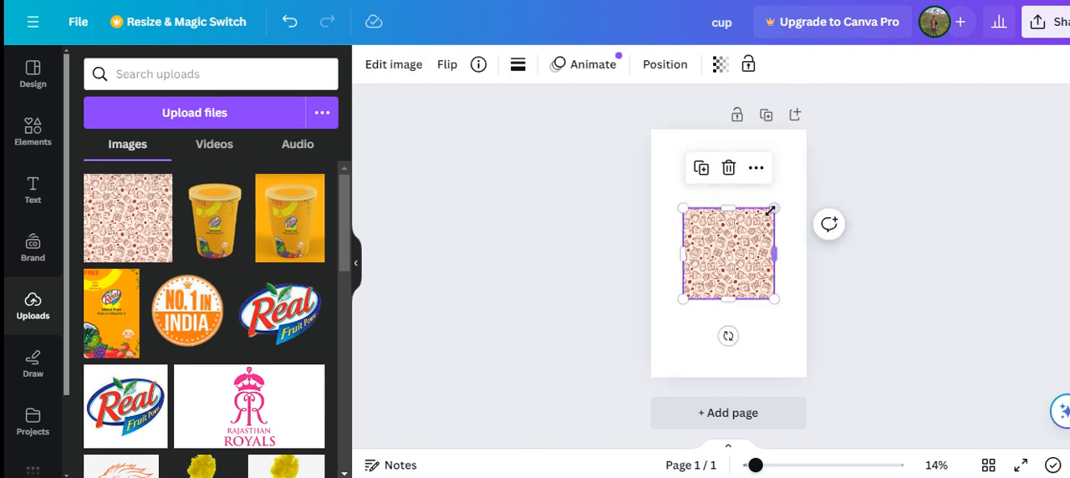
pyautogui.moveTo(771, 211); pyautogui.dragTo(863, 119)
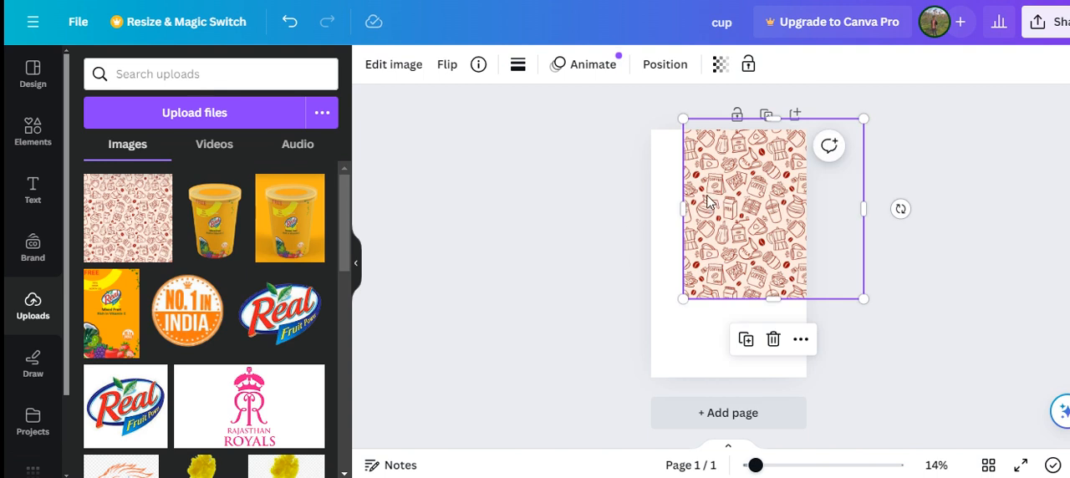
pyautogui.moveTo(684, 209); pyautogui.dragTo(627, 209)
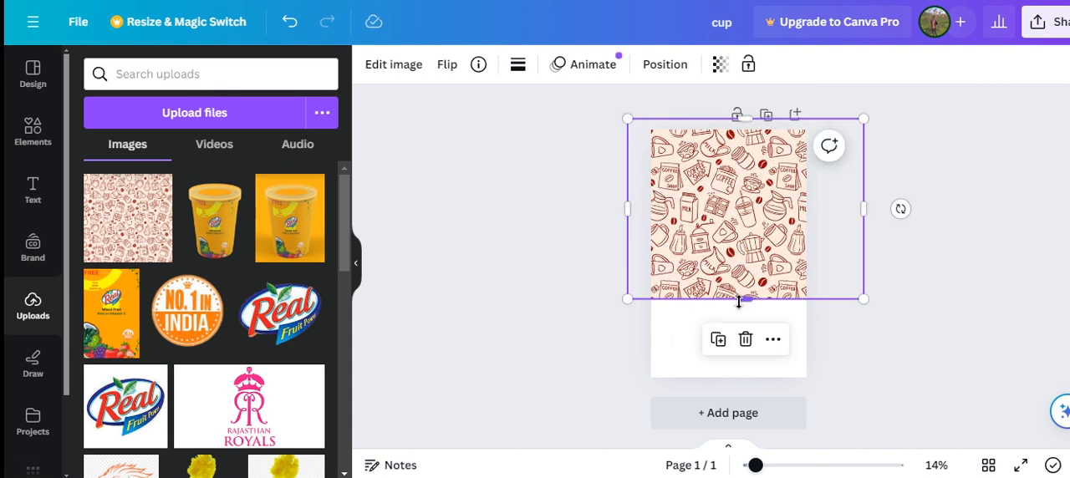
pyautogui.moveTo(728, 335); pyautogui.dragTo(707, 401)
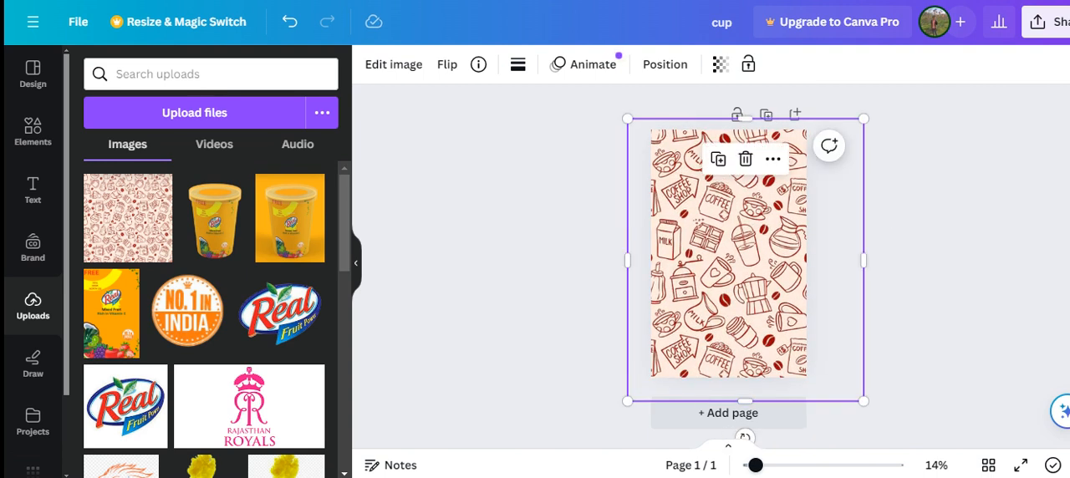
# Step: Set the pattern image's transparency to 55
pyautogui.click(718, 77)
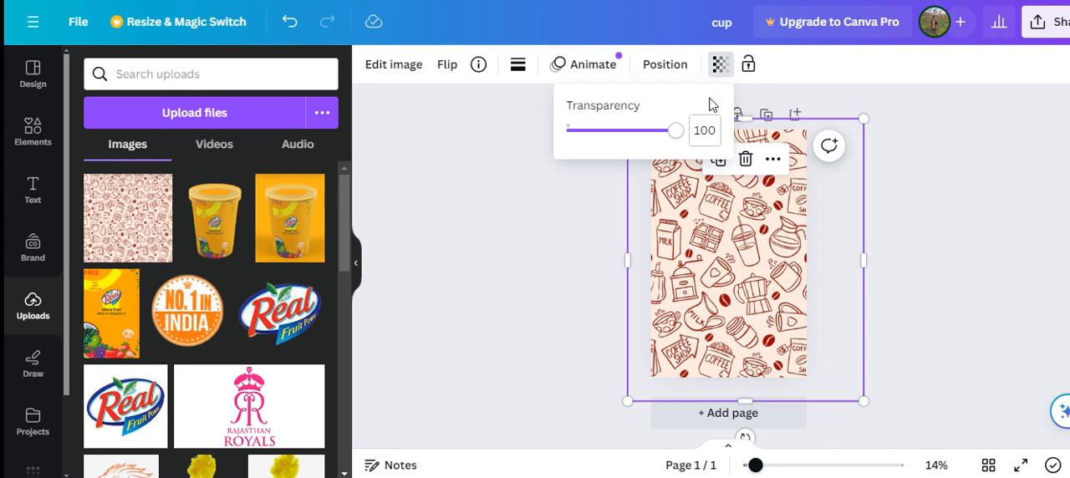
pyautogui.moveTo(679, 141); pyautogui.dragTo(628, 153)
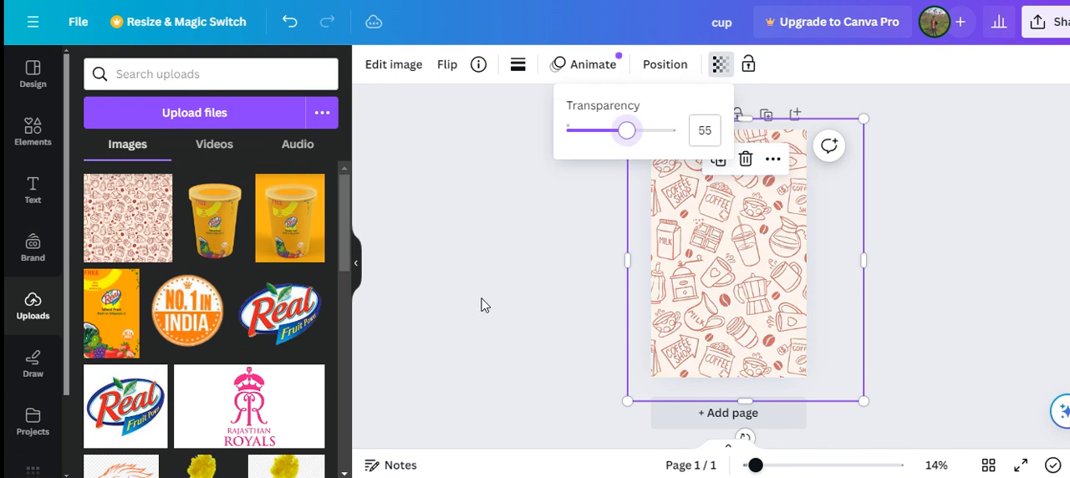
pyautogui.click(448, 349)
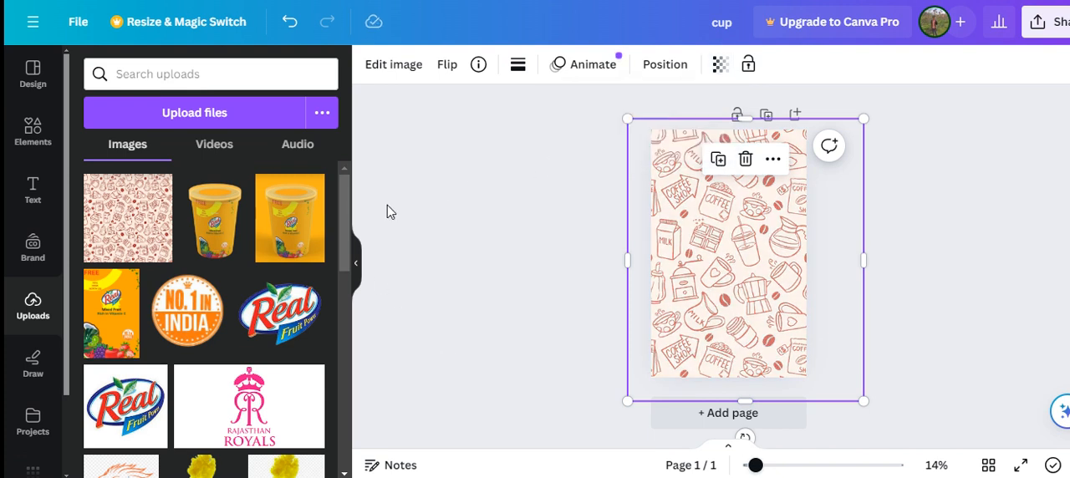
# Step: Add a heading to the page with the text "milk"
pyautogui.click(37, 199)
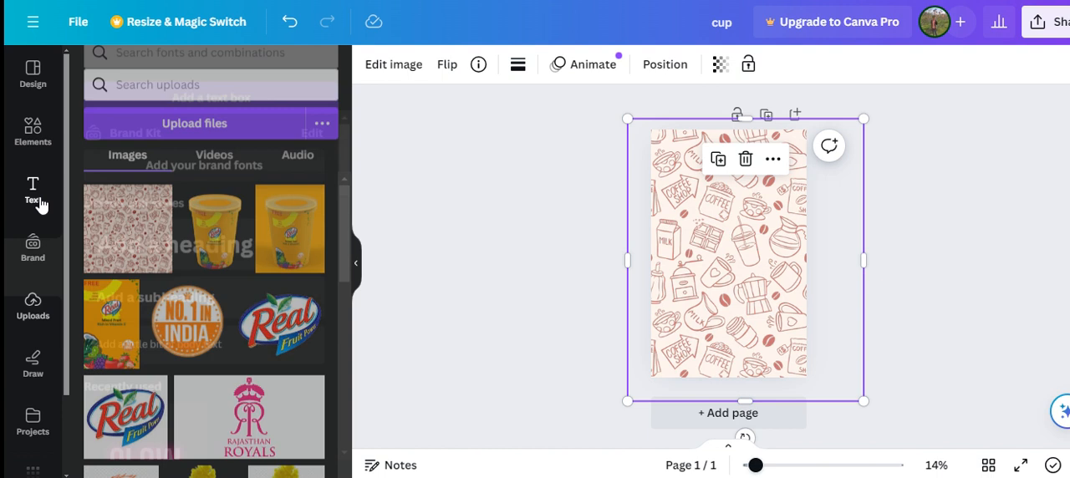
pyautogui.click(178, 264)
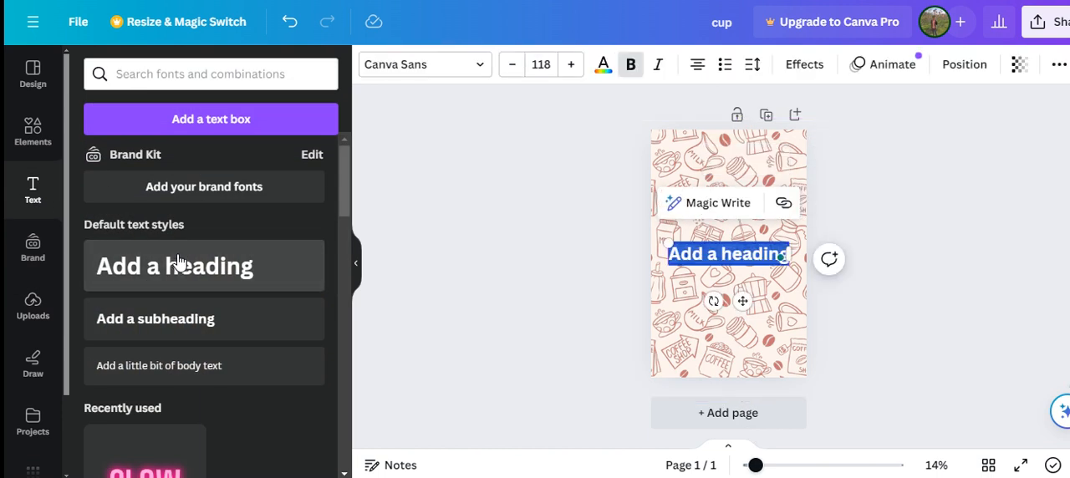
pyautogui.write('mi')
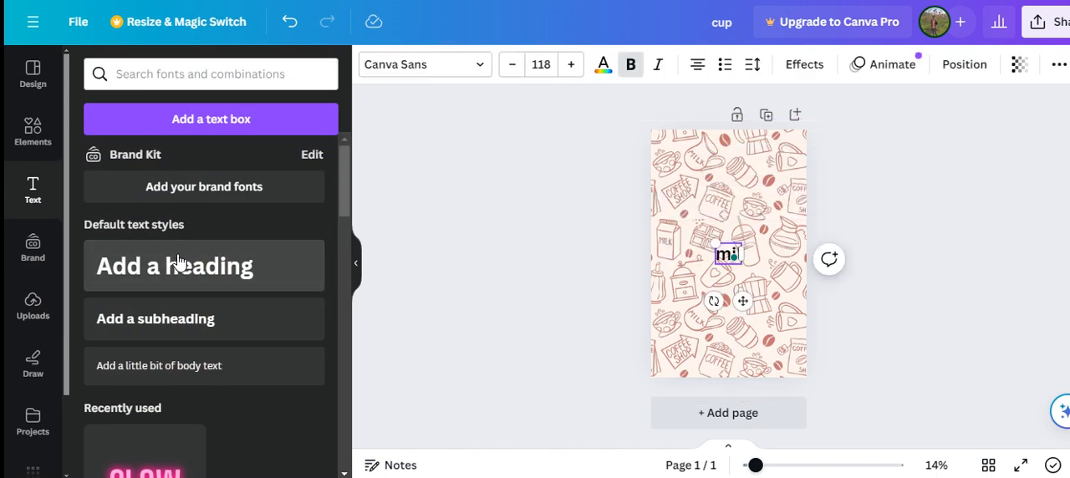
pyautogui.press('BackSpace')
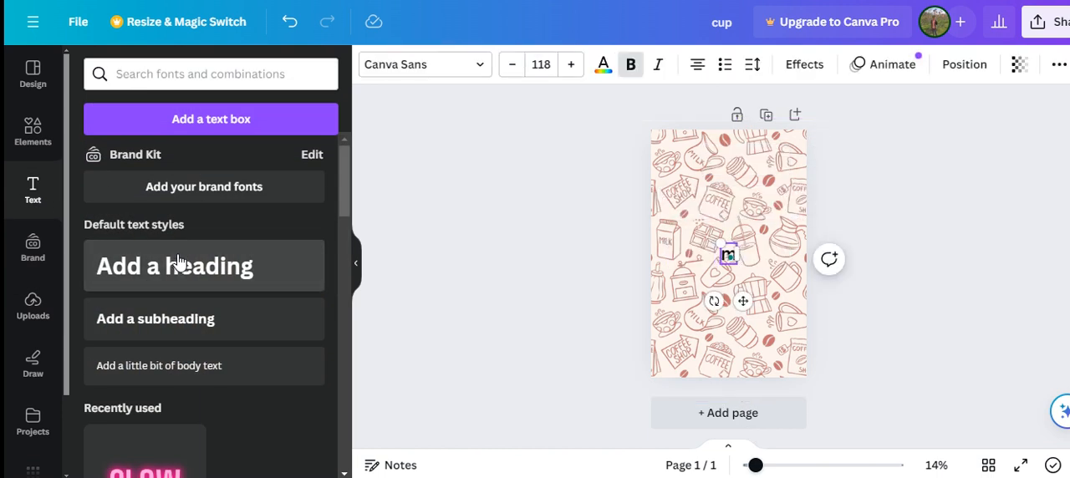
pyautogui.write('il')
# Step: Colour the "milk" heading dark brown #82352a from the photo colours
pyautogui.hotkey('ctrl', 'a')
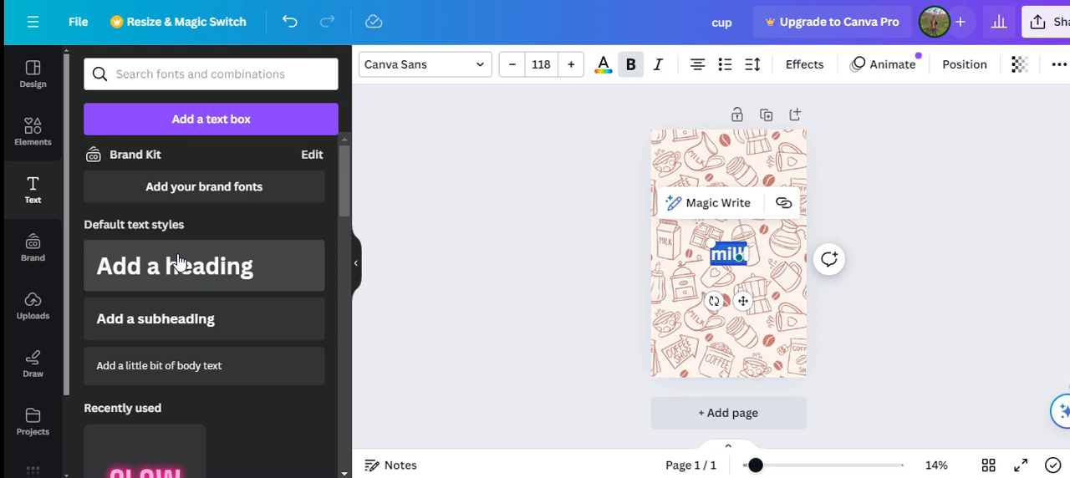
pyautogui.click(603, 67)
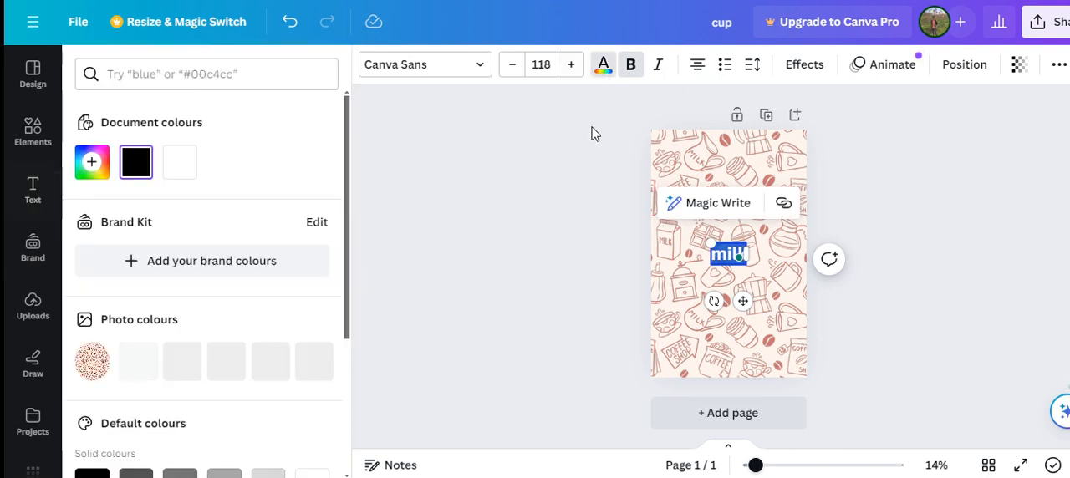
pyautogui.click(184, 364)
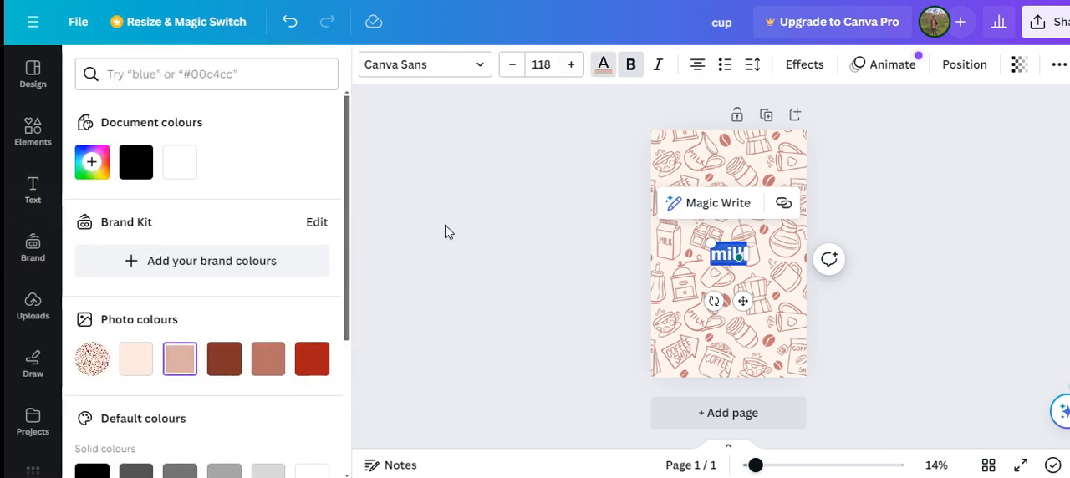
pyautogui.click(232, 372)
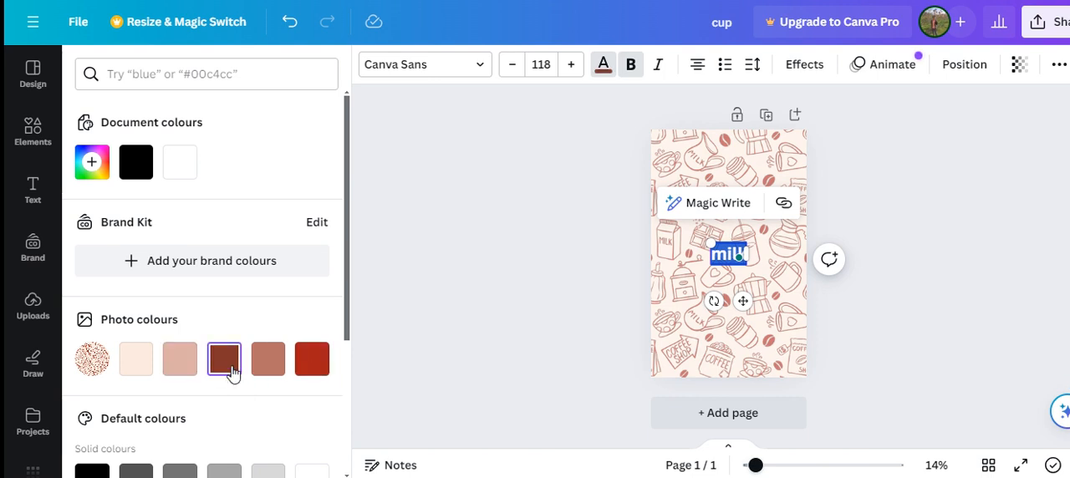
# Step: Increase the "milk" heading's font size to 139
pyautogui.click(570, 64)
pyautogui.click(570, 64)
pyautogui.click(570, 65)
pyautogui.click(570, 64)
pyautogui.click(569, 65)
pyautogui.click(569, 65)
pyautogui.click(569, 65)
pyautogui.click(570, 66)
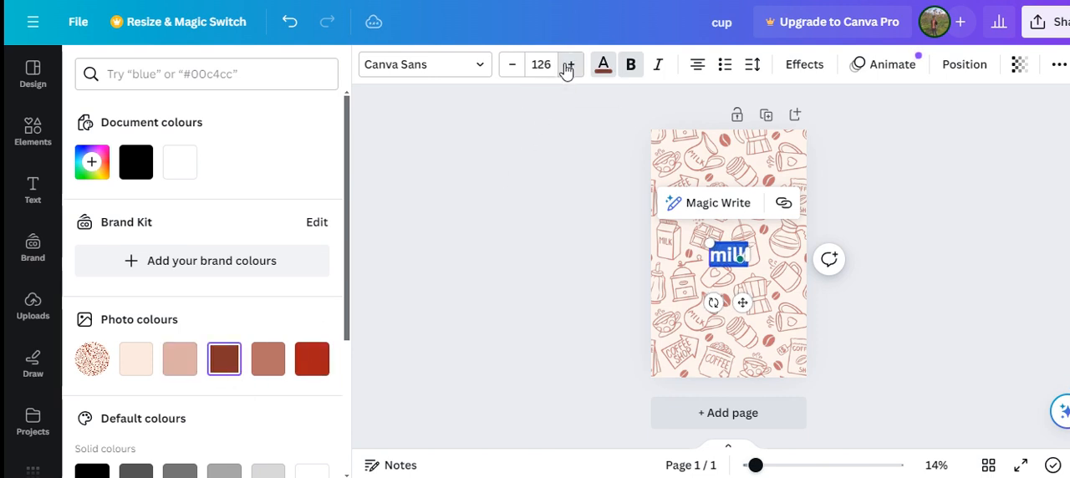
pyautogui.click(570, 65)
pyautogui.click(569, 66)
pyautogui.click(570, 65)
# Step: Change the "milk" heading's font to Bukhari Script
pyautogui.click(441, 74)
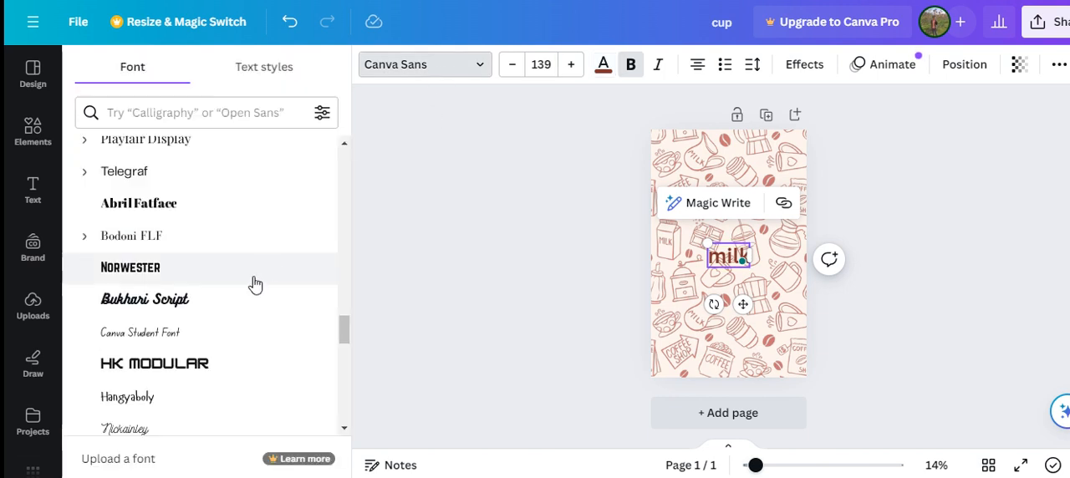
pyautogui.click(210, 305)
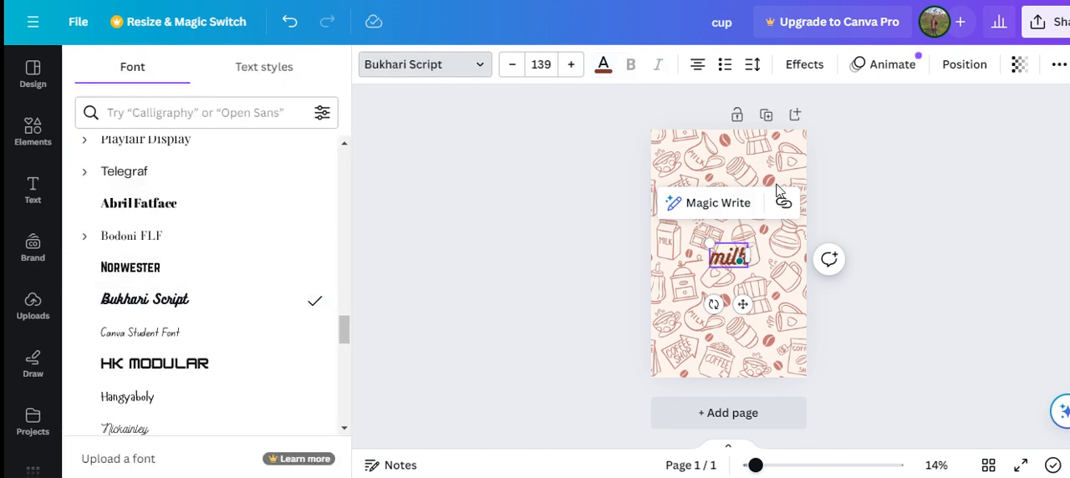
pyautogui.click(453, 258)
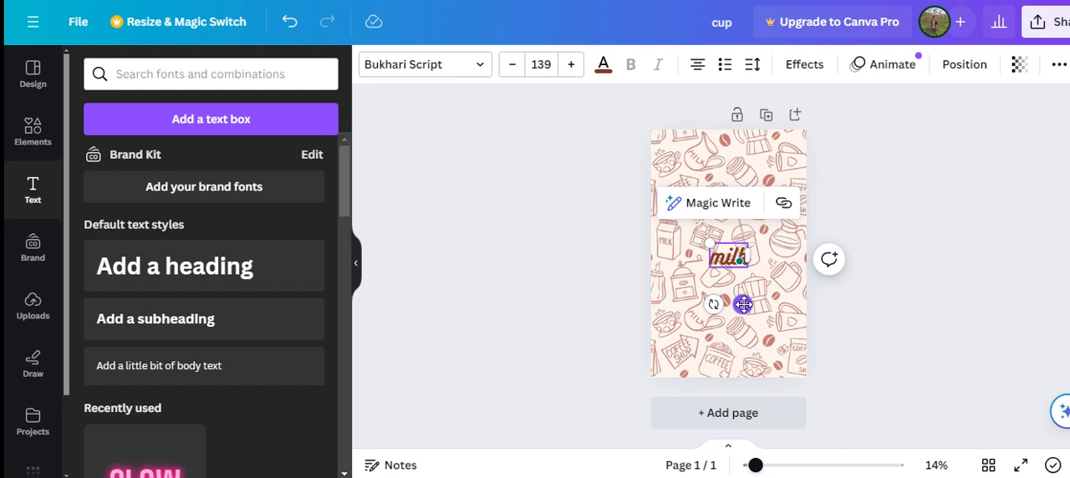
# Step: Move the "milk" heading up to near the top of the page, centred horizontally
pyautogui.moveTo(742, 305); pyautogui.dragTo(742, 221)
pyautogui.hotkey('ctrl', 'a')
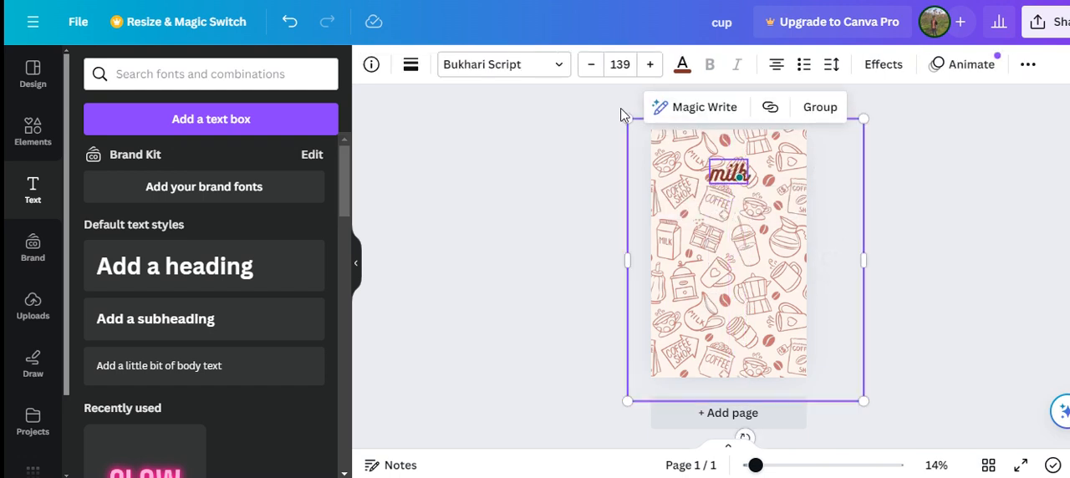
pyautogui.hotkey('ctrl', 'g')
pyautogui.click(556, 239)
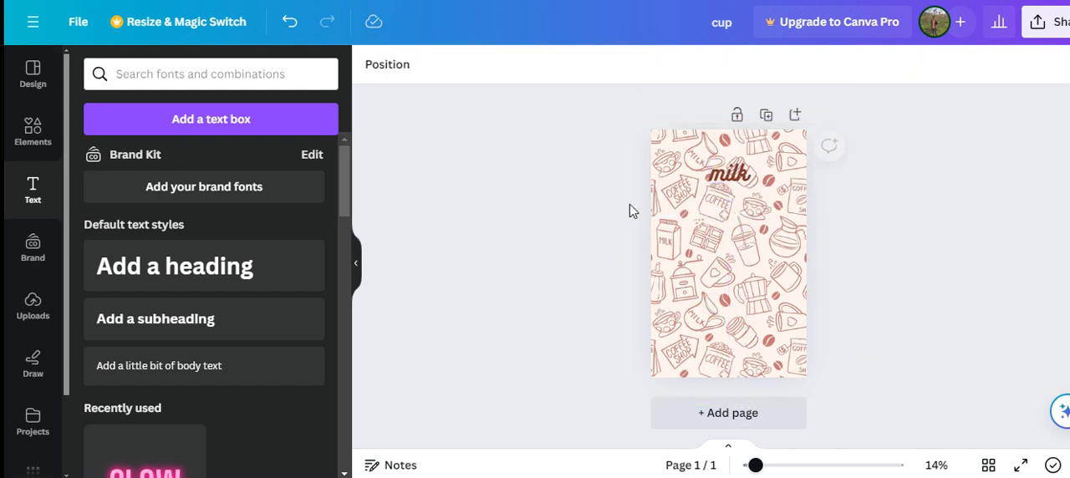
# Step: Select the "milk" heading together with the background pattern and enlarge the text to font size 205
pyautogui.click(736, 173)
pyautogui.keyDown('shift'); pyautogui.click(683, 144); pyautogui.keyUp('shift')
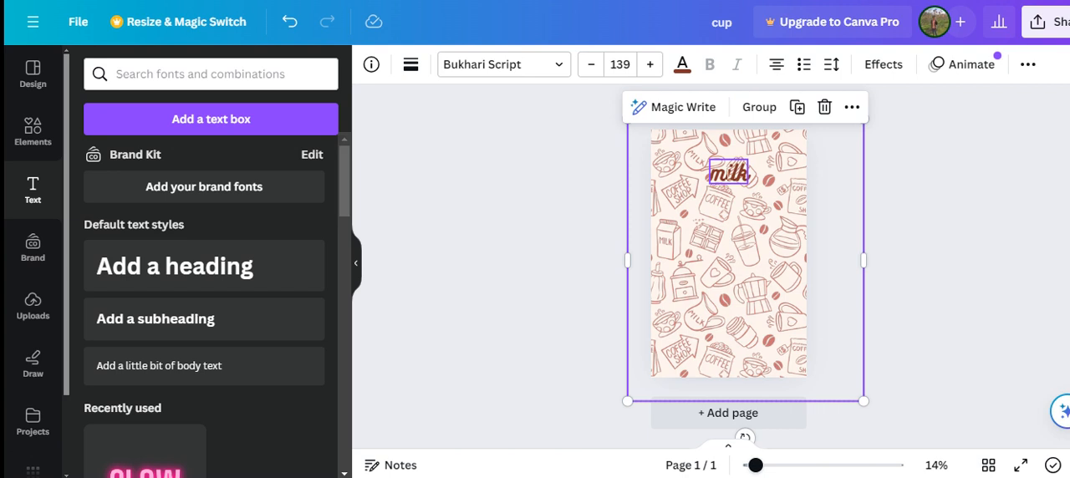
pyautogui.click(651, 64)
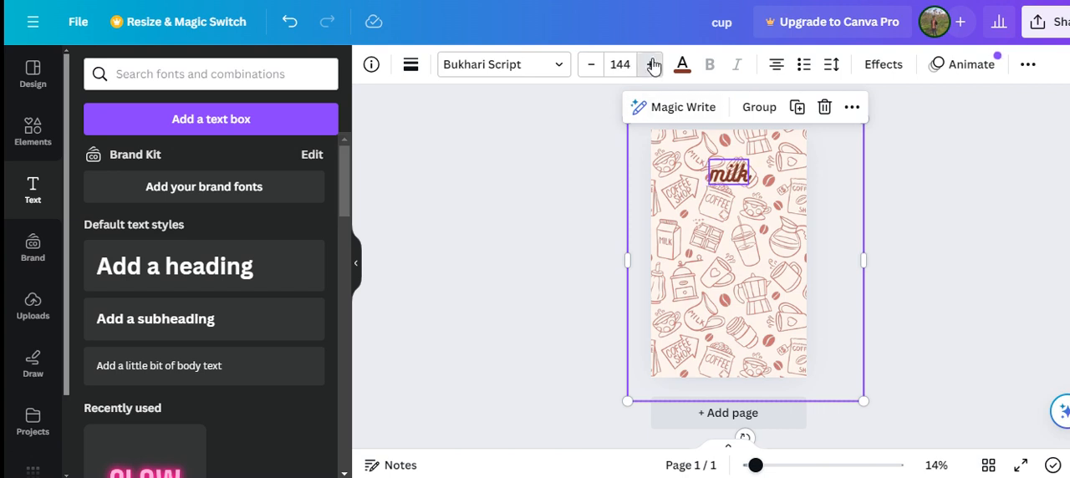
pyautogui.click(651, 64)
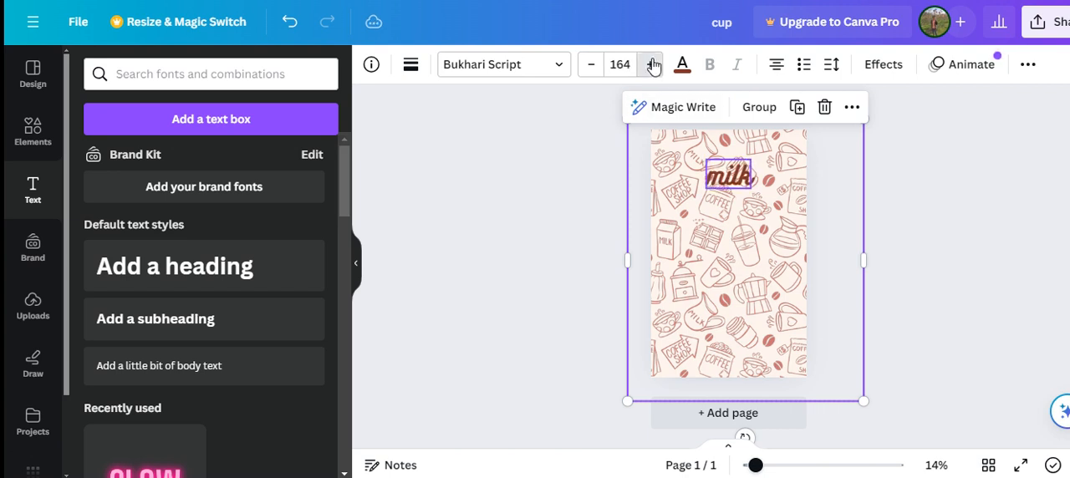
pyautogui.click(654, 65)
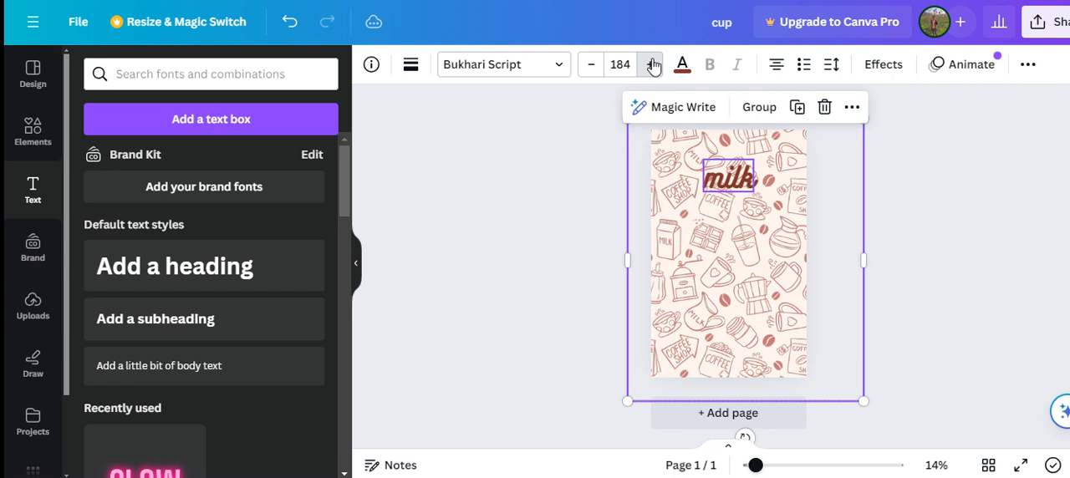
pyautogui.click(653, 65)
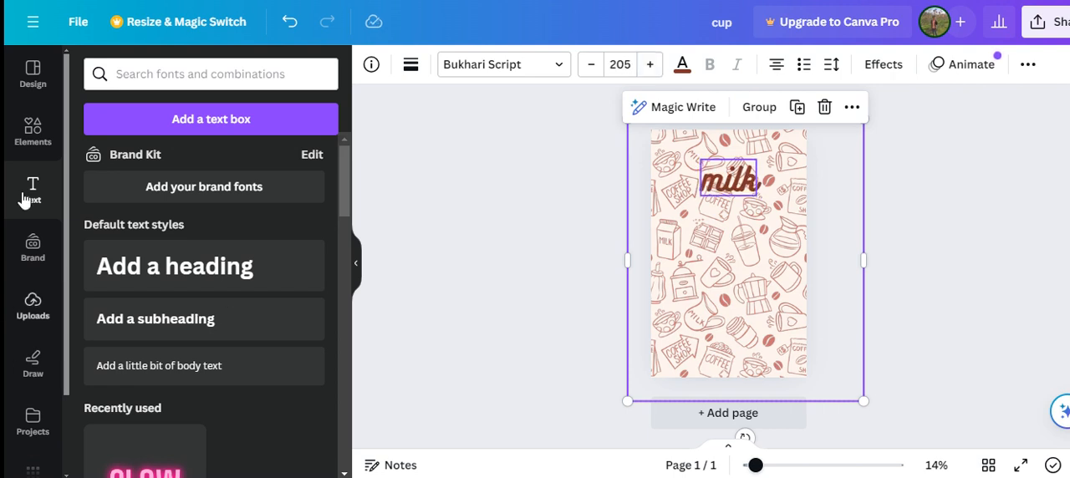
# Step: Add the dark green monstera leaf graphic, rotate it and place it over the page's upper-left corner
pyautogui.click(33, 132)
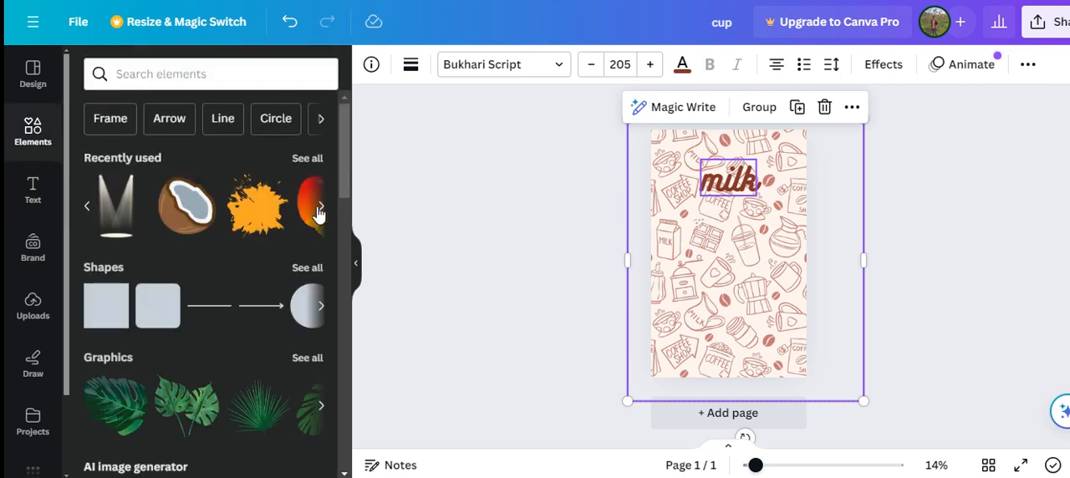
pyautogui.click(125, 420)
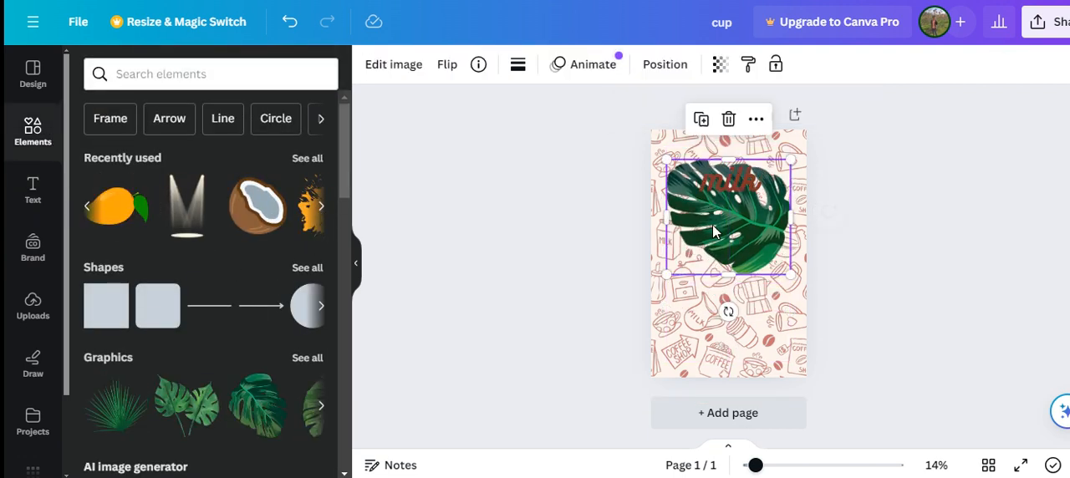
pyautogui.moveTo(728, 311); pyautogui.dragTo(790, 117)
pyautogui.moveTo(729, 250); pyautogui.dragTo(651, 159)
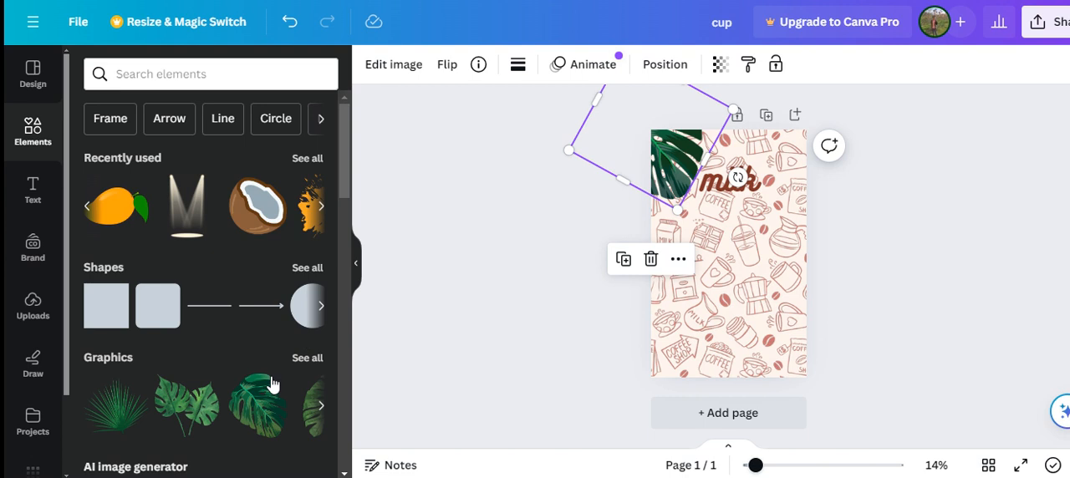
# Step: Paste a copy of the monstera leaf, rotate it and place it over the page's upper-right corner
pyautogui.hotkey('ctrl', 'v')
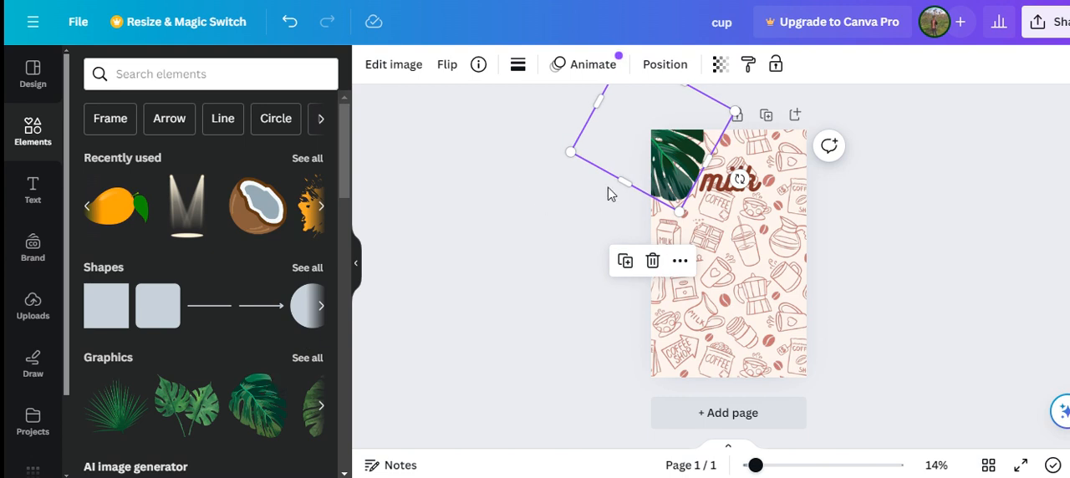
pyautogui.moveTo(658, 149); pyautogui.dragTo(754, 175)
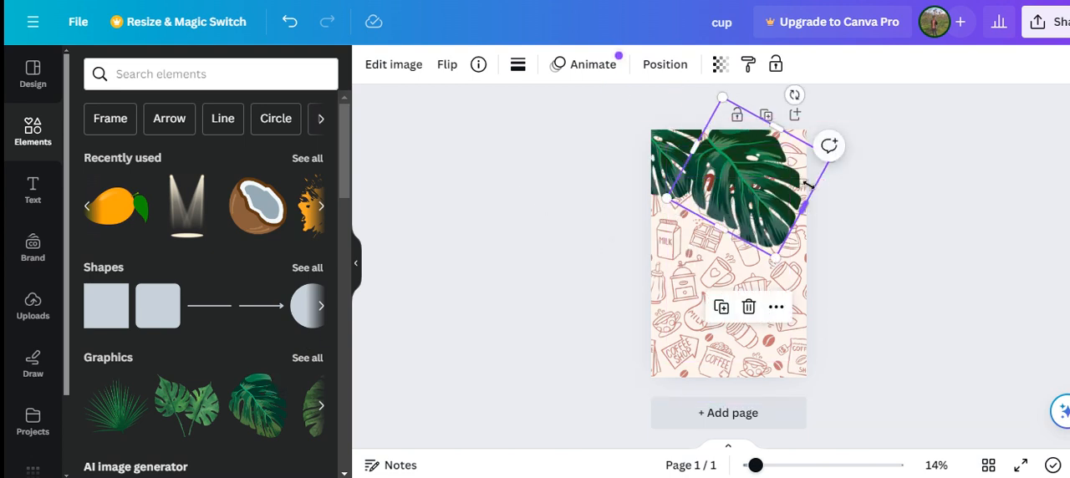
pyautogui.moveTo(791, 211); pyautogui.dragTo(824, 244)
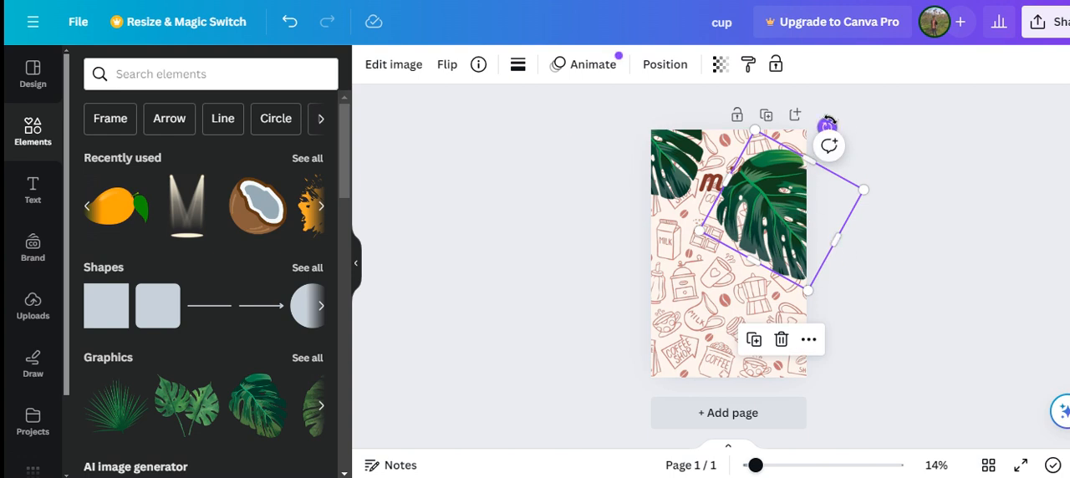
pyautogui.moveTo(826, 121); pyautogui.dragTo(871, 180)
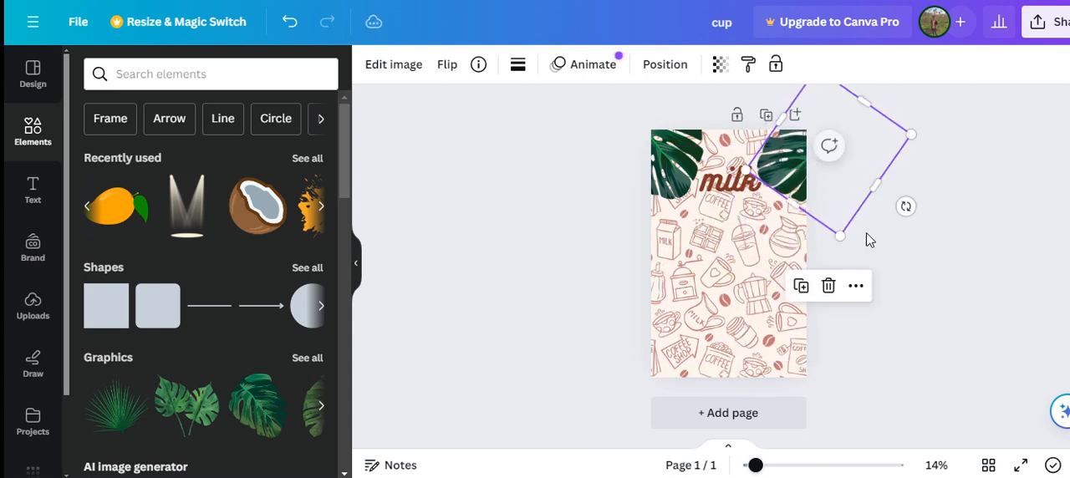
# Step: Add the scattered coffee beans graphic, crop its right side, and place it with the palm tree graphic in the page's lower-right corner
pyautogui.click(319, 206)
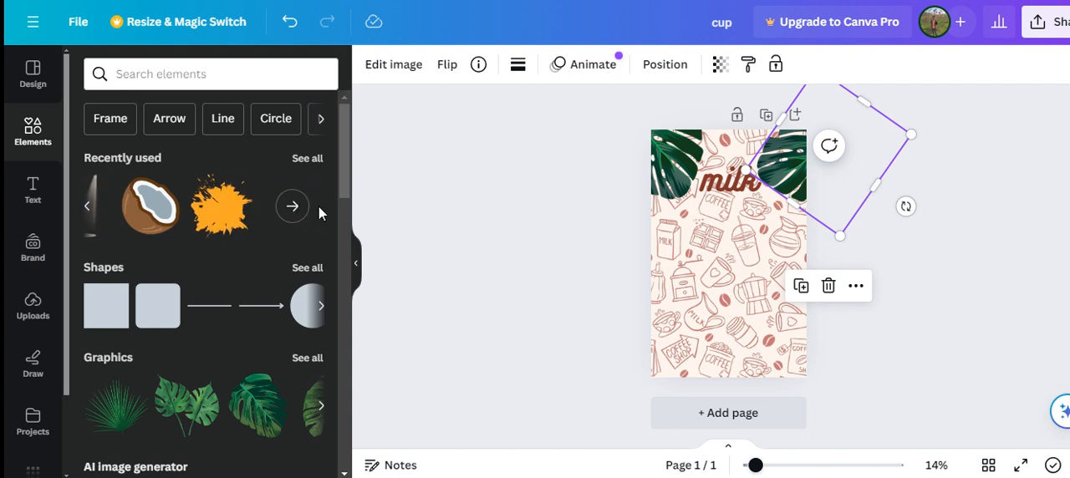
pyautogui.click(294, 209)
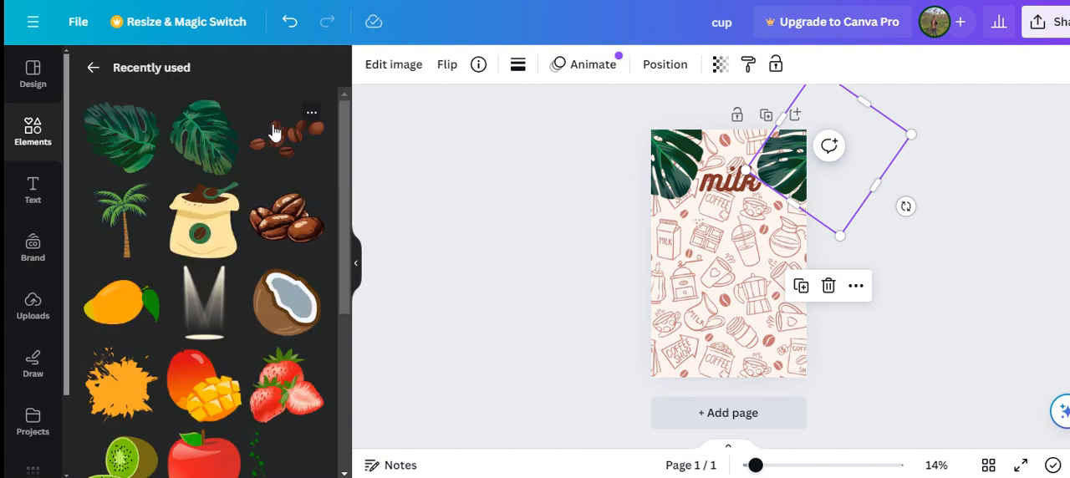
pyautogui.click(285, 135)
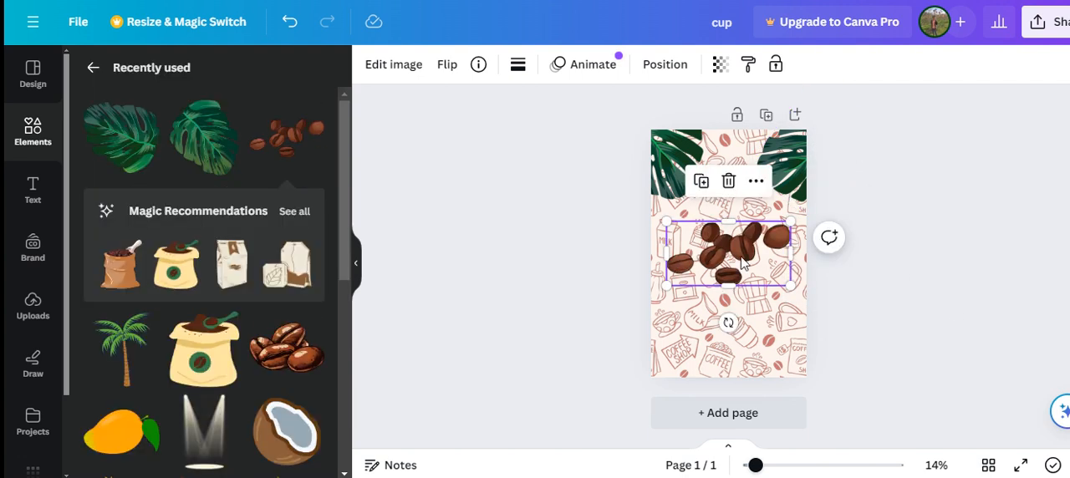
pyautogui.moveTo(791, 249); pyautogui.dragTo(762, 250)
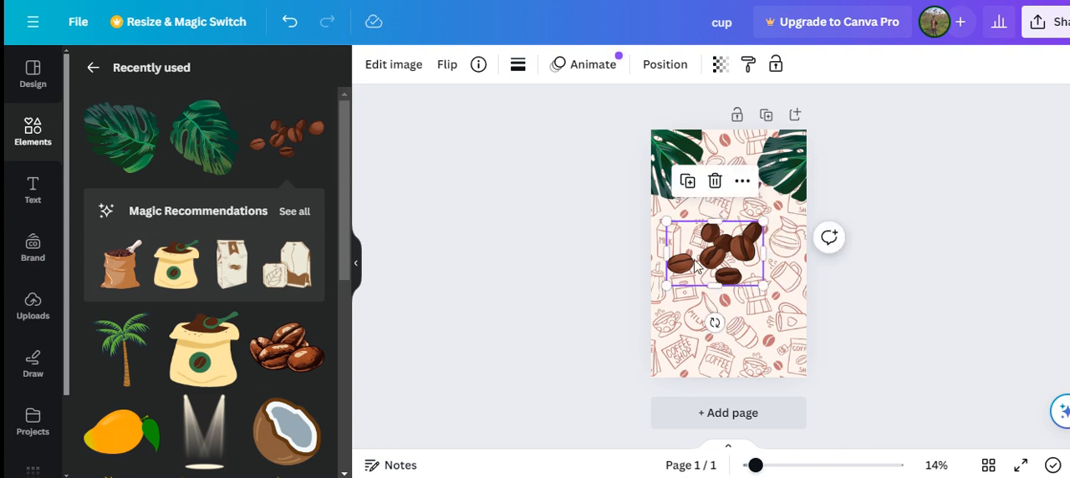
pyautogui.moveTo(691, 251); pyautogui.dragTo(774, 369)
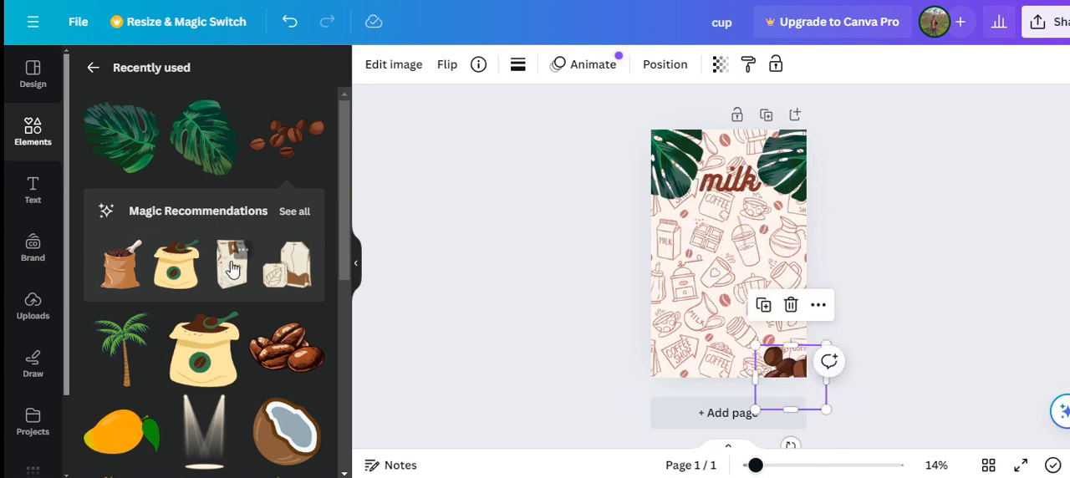
pyautogui.click(136, 356)
pyautogui.moveTo(746, 269); pyautogui.dragTo(795, 353)
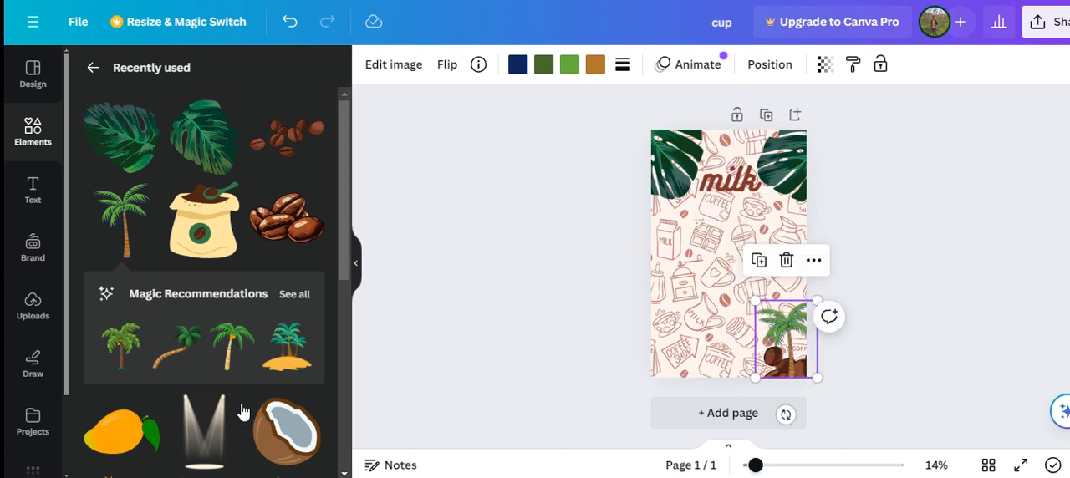
# Step: Add the coffee bean pile graphic, move it over the right part of the "milk" heading and adjust its layer order
pyautogui.click(290, 228)
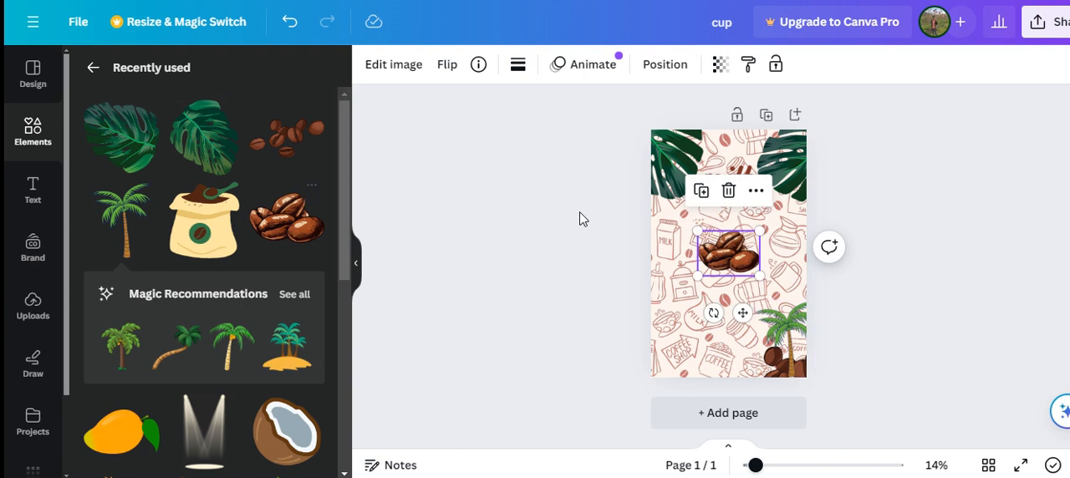
pyautogui.moveTo(732, 249); pyautogui.dragTo(747, 194)
pyautogui.rightClick(753, 201)
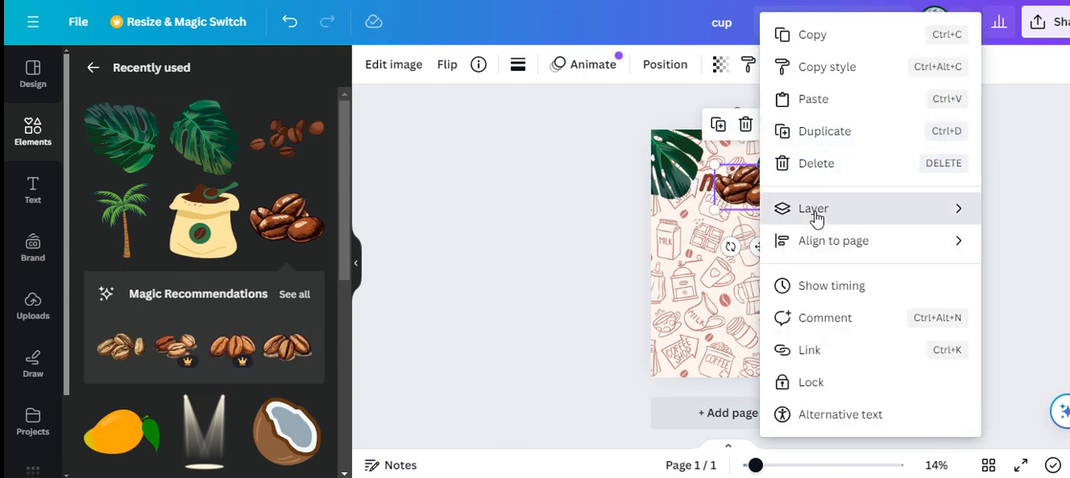
pyautogui.moveTo(820, 211)
pyautogui.click(948, 277)
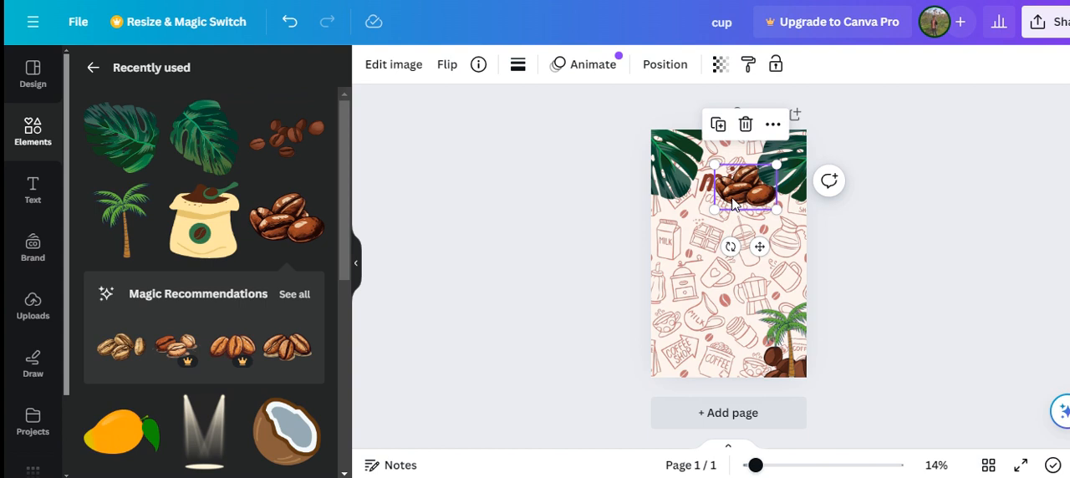
# Step: Set the transparency of the coffee bean pile over the heading to 40
pyautogui.click(720, 65)
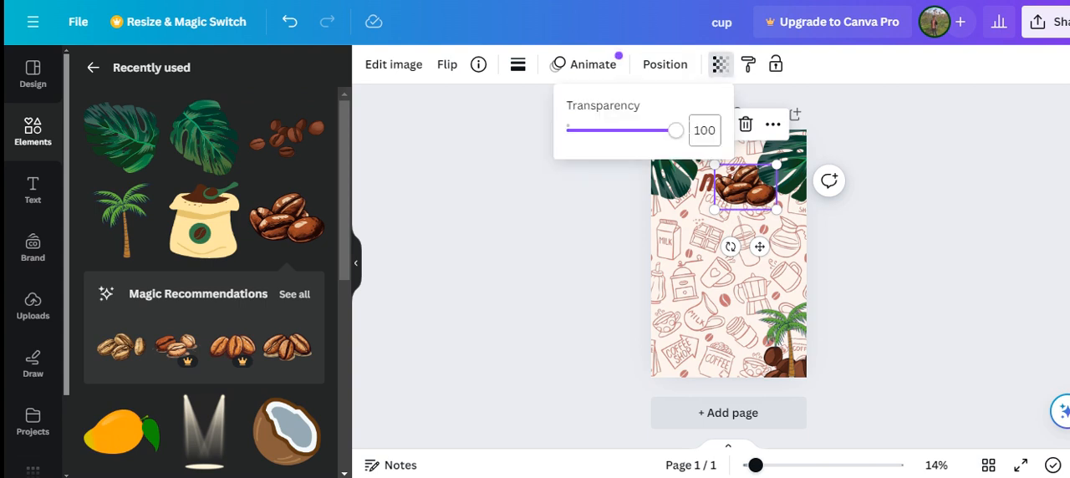
pyautogui.click(666, 136)
pyautogui.moveTo(669, 142); pyautogui.dragTo(613, 152)
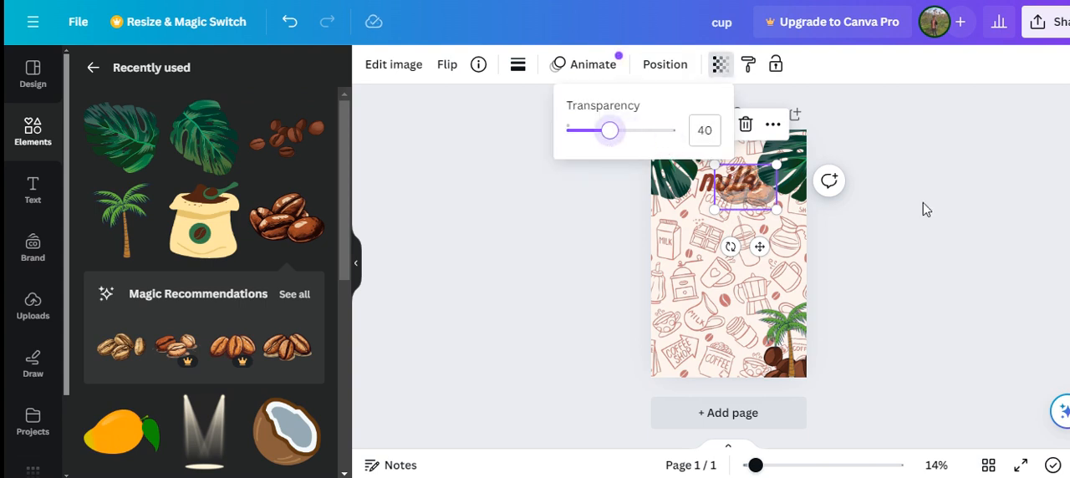
pyautogui.click(932, 230)
pyautogui.click(926, 241)
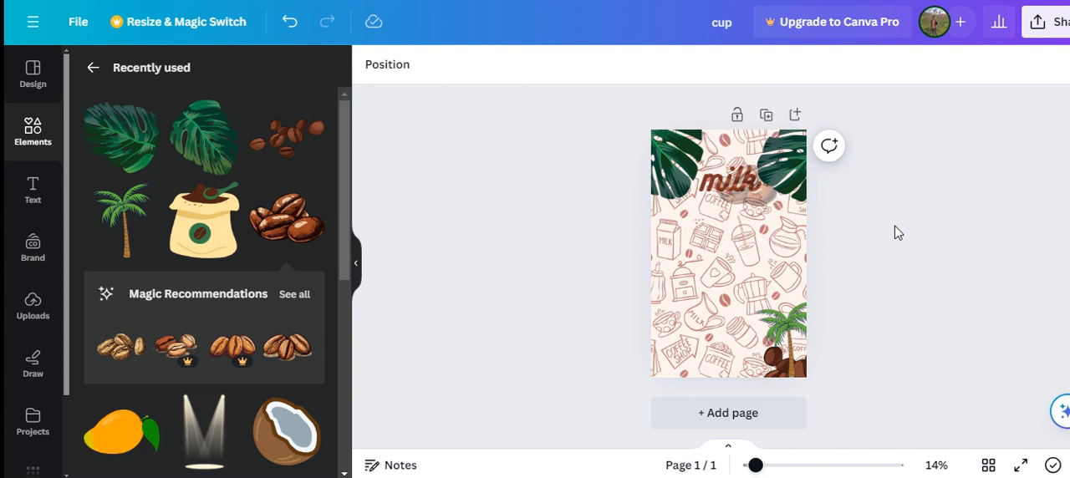
# Step: Recolour the "milk" heading with the darkest brown from the coffee bean photo colours
pyautogui.click(746, 194)
pyautogui.click(741, 186)
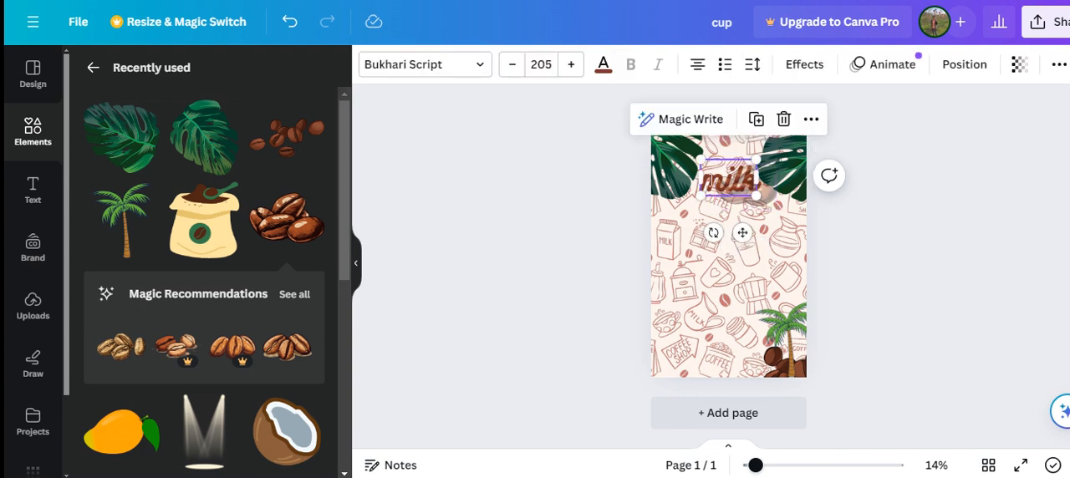
pyautogui.click(603, 65)
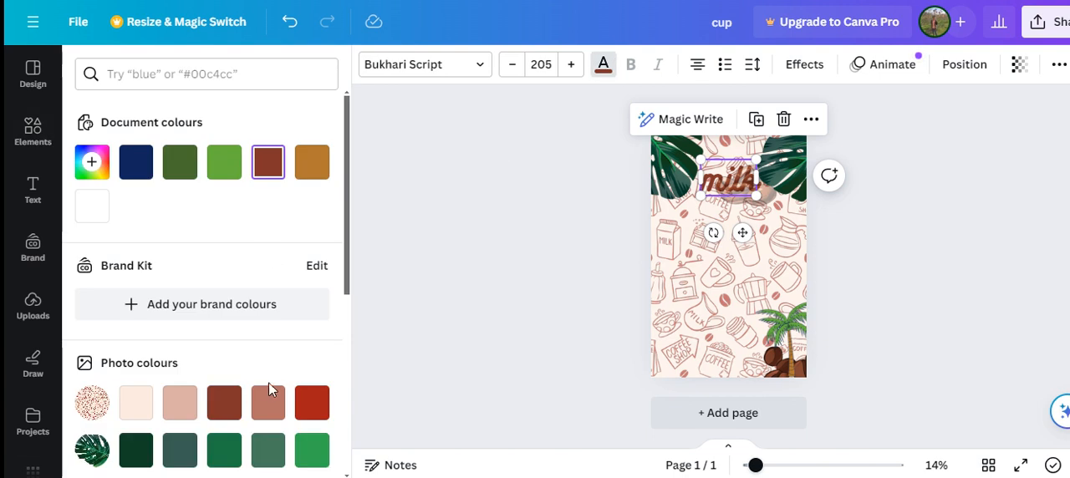
pyautogui.scroll(-3, 269, 382)
pyautogui.click(312, 363)
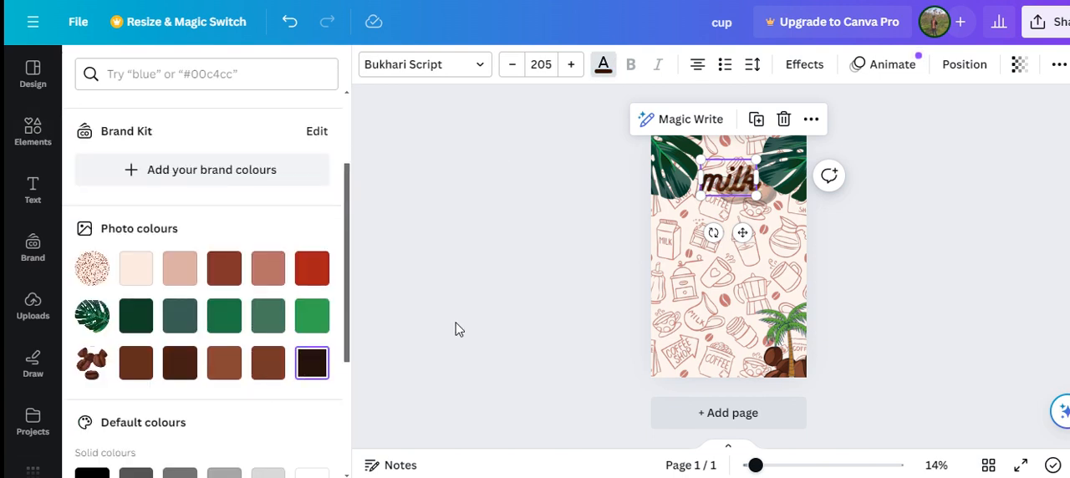
pyautogui.press('Escape')
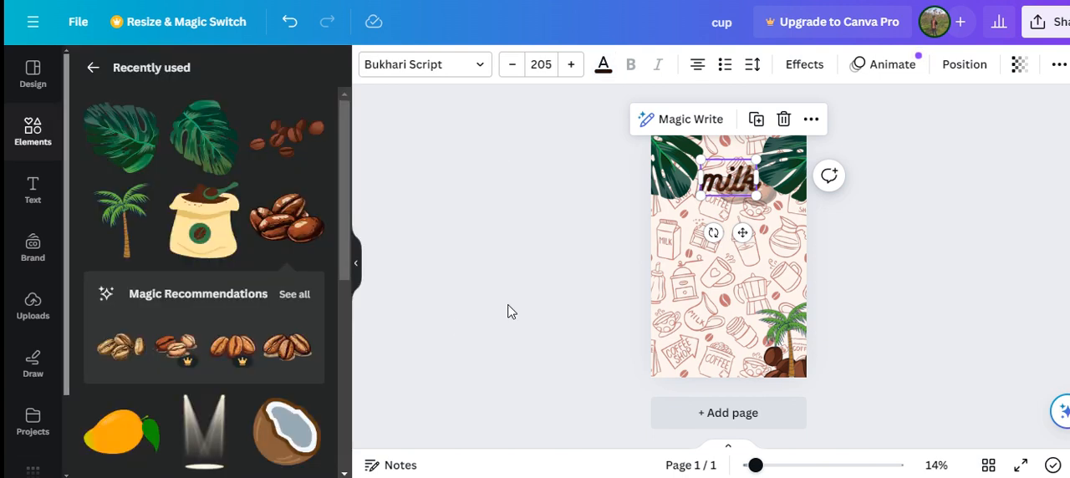
# Step: Set the transparency of the coffee bean pile over the heading to 71
pyautogui.click(772, 204)
pyautogui.click(720, 64)
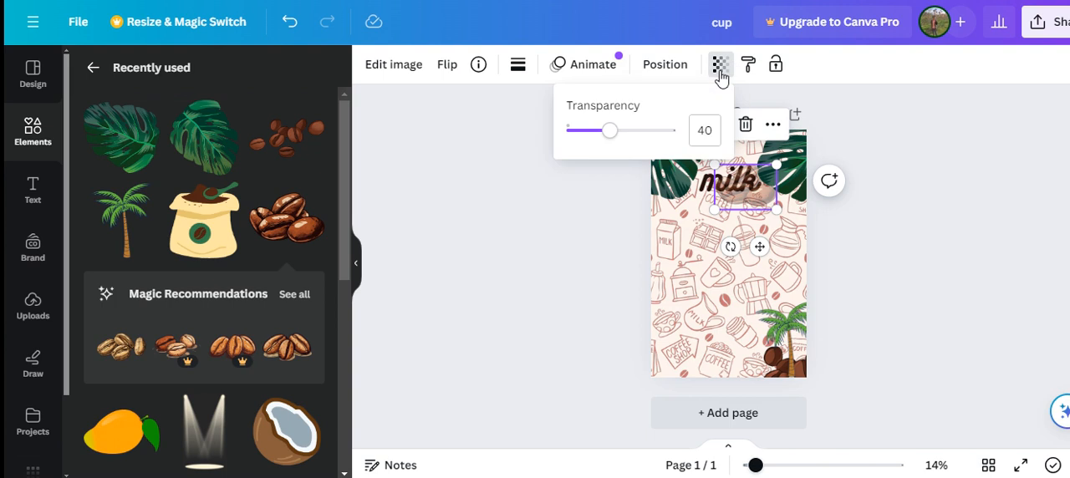
pyautogui.click(645, 131)
pyautogui.click(546, 281)
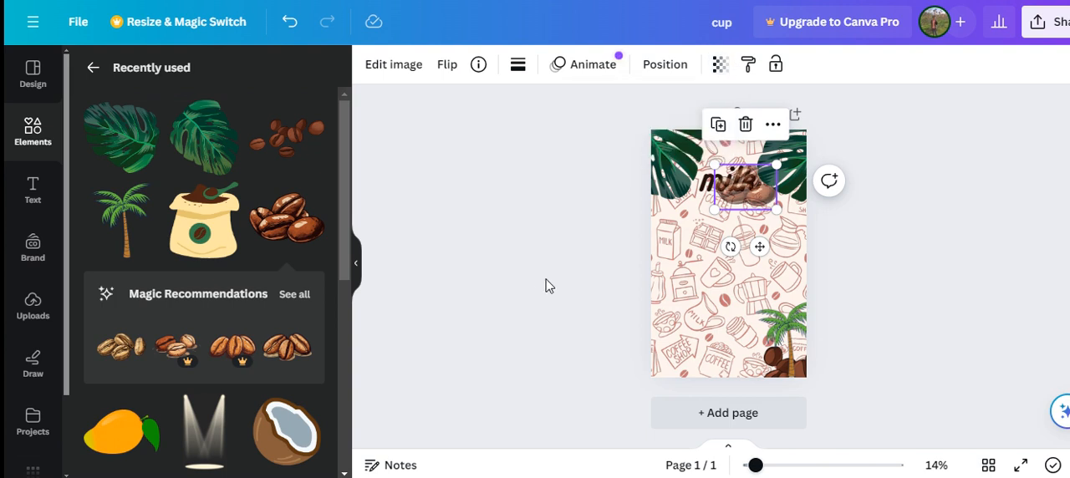
# Step: Change the "milk" heading's text colour to black
pyautogui.click(707, 180)
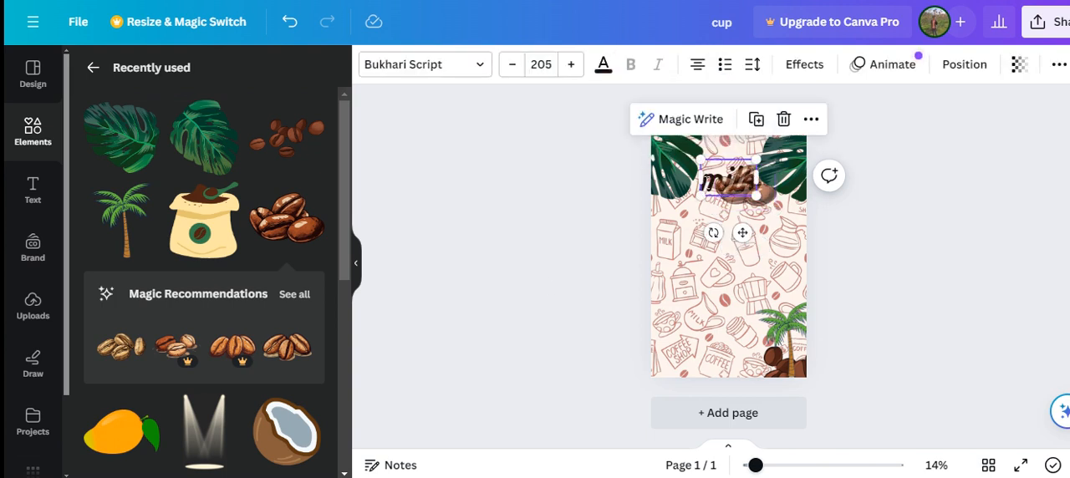
pyautogui.click(602, 66)
pyautogui.scroll(-5, 186, 251)
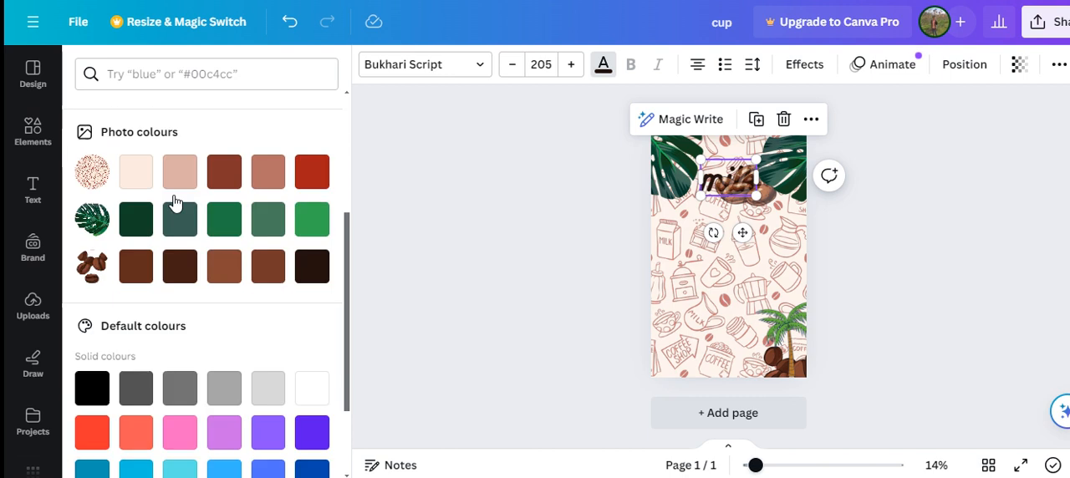
pyautogui.click(92, 268)
pyautogui.click(418, 210)
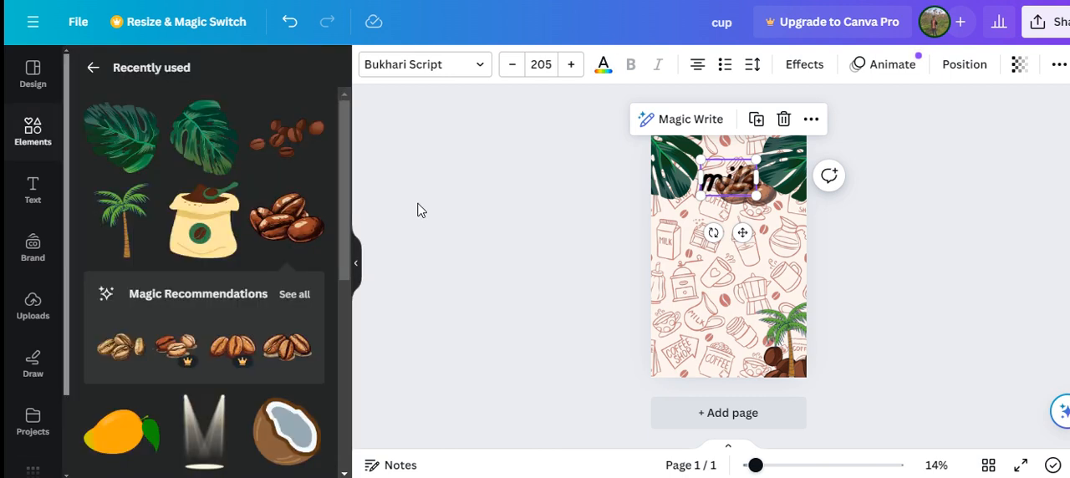
# Step: Lower the opacity of the coffee bean pile so the "milk" heading stands out more clearly
pyautogui.click(770, 199)
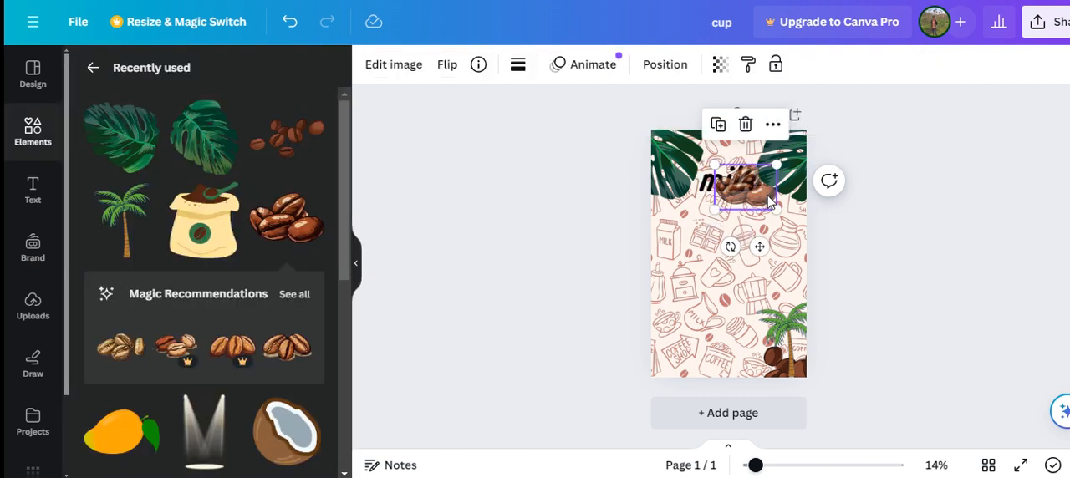
pyautogui.click(719, 66)
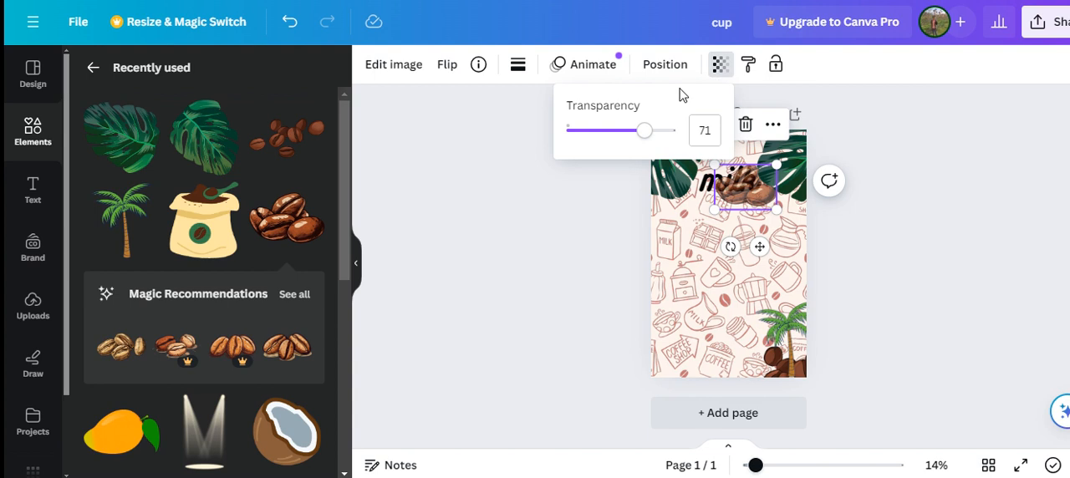
pyautogui.moveTo(645, 139); pyautogui.dragTo(622, 143)
pyautogui.click(953, 293)
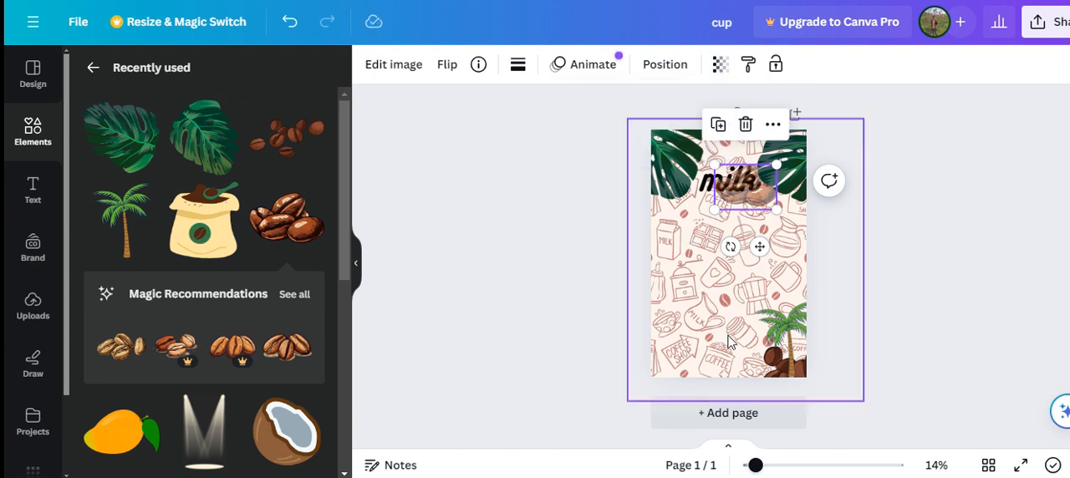
# Step: Add the coffee bag graphic with the green scoop and place it over the page's lower-left corner
pyautogui.click(215, 251)
pyautogui.moveTo(717, 244); pyautogui.dragTo(650, 365)
# Step: Add a subheading that reads "Hold it" and "Drink it" on two lines
pyautogui.click(31, 201)
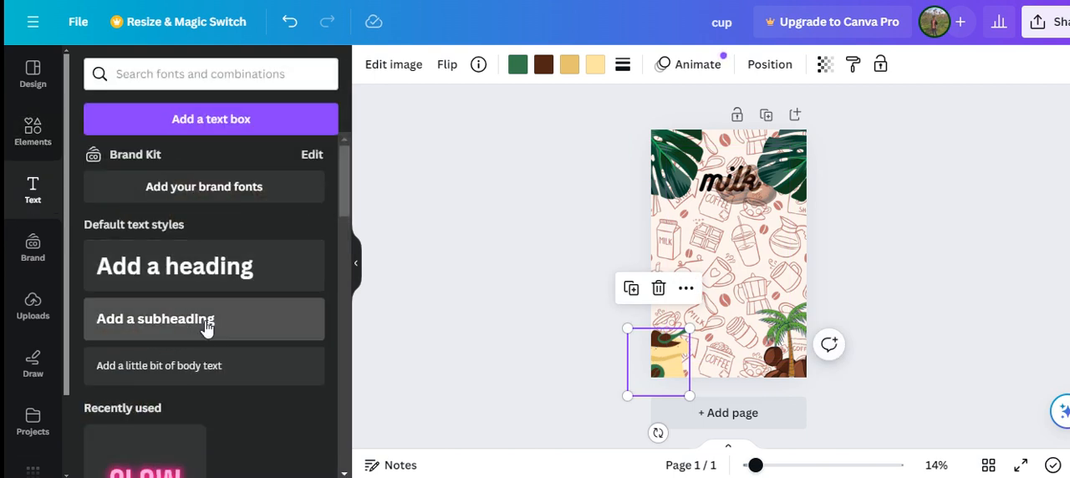
pyautogui.click(206, 328)
pyautogui.press('BackSpace')
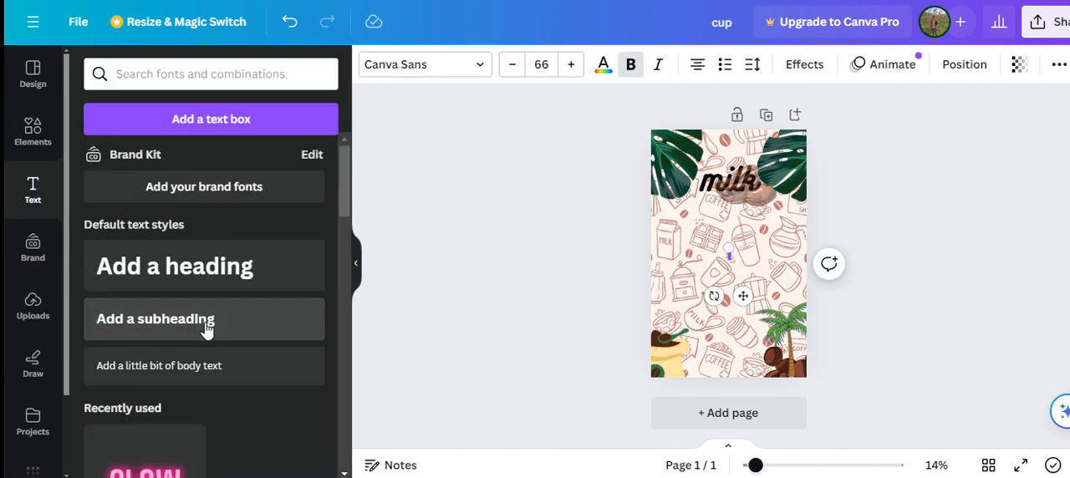
pyautogui.write('Hold it Drin')
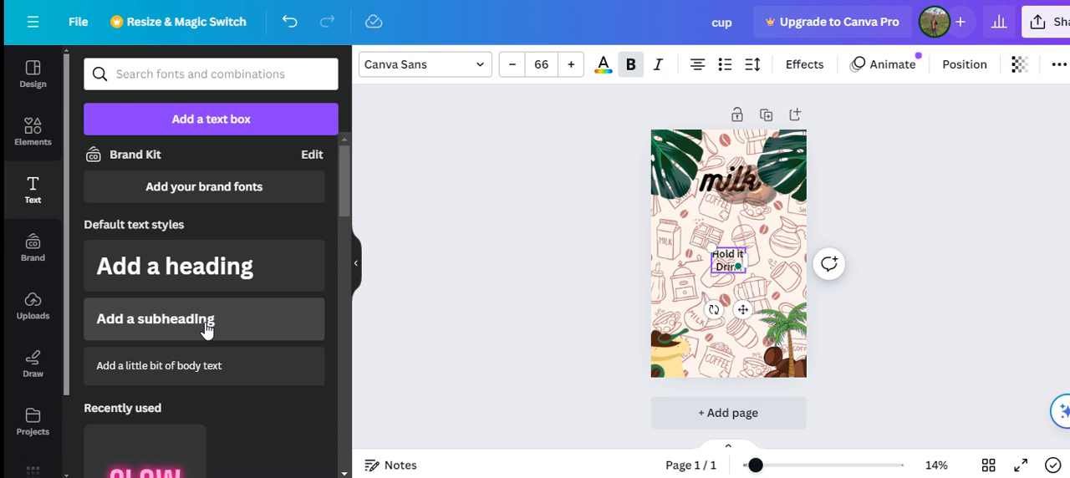
pyautogui.write('k')
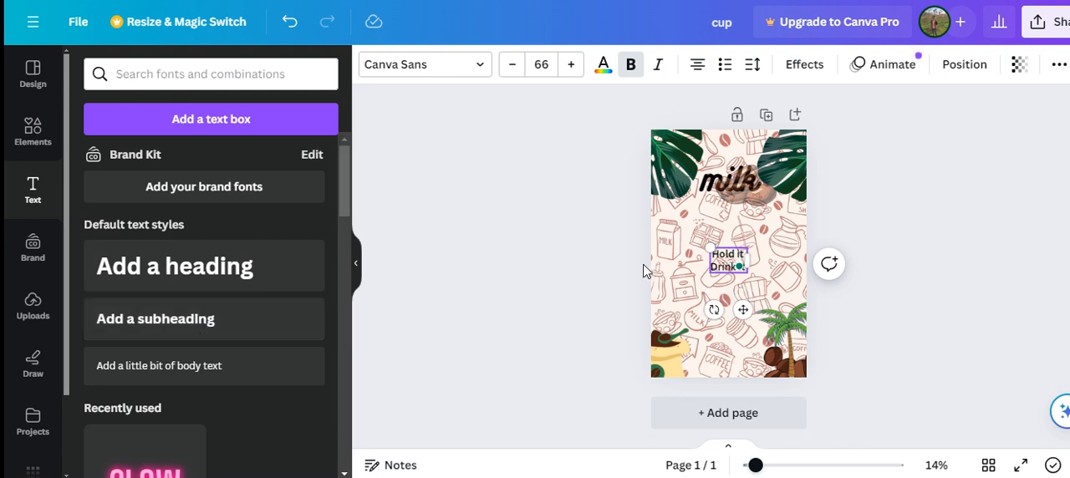
# Step: Tilt the "Hold it Drink it" text upward and place it just above the coffee bag at the page's left edge
pyautogui.moveTo(741, 308); pyautogui.dragTo(760, 331)
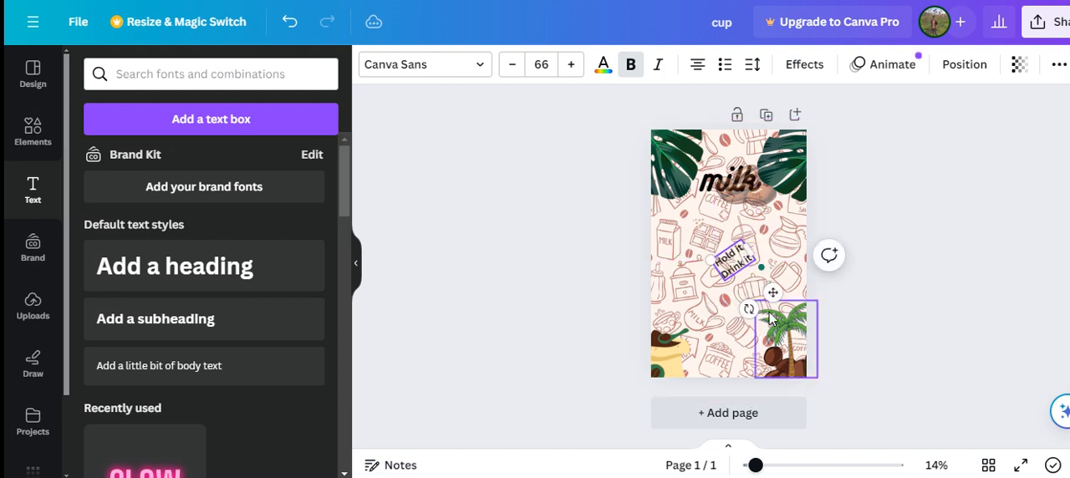
pyautogui.moveTo(767, 297); pyautogui.dragTo(708, 349)
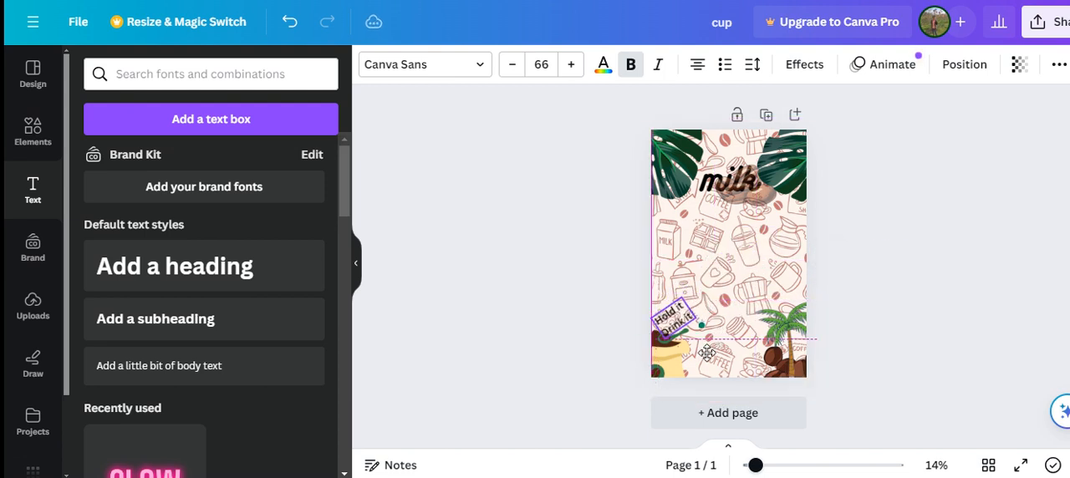
pyautogui.click(945, 270)
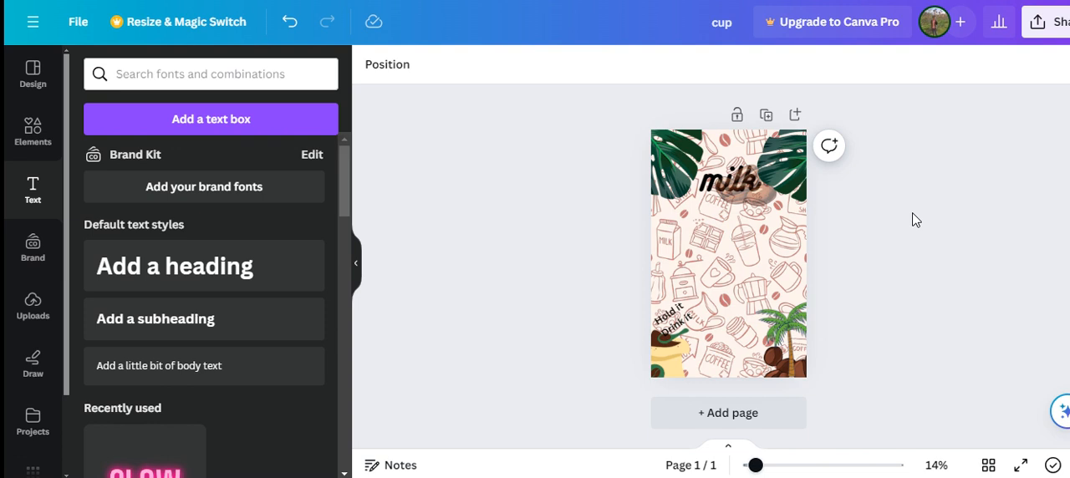